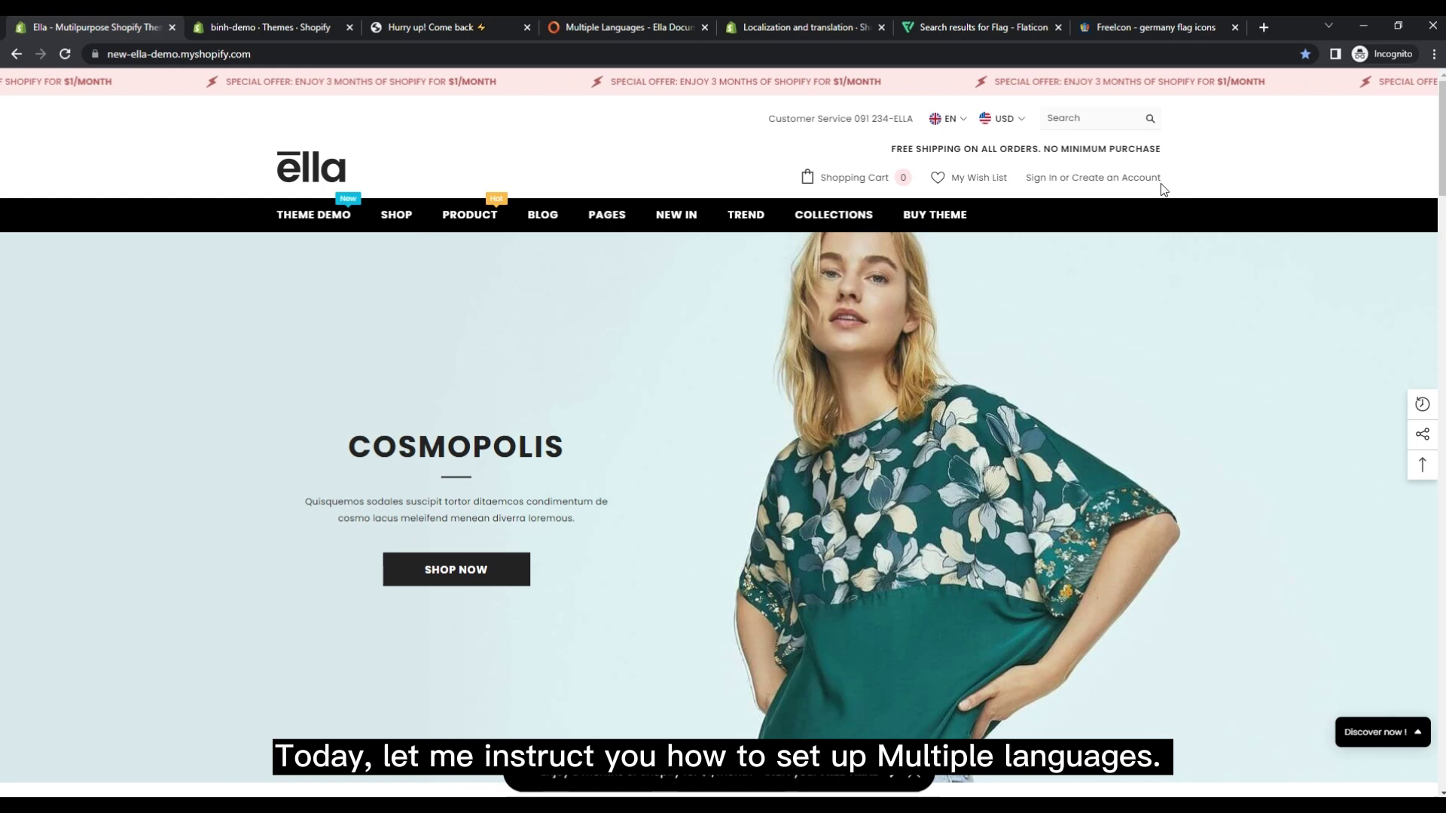
- Switch the storefront language from EN to DE so the header shows Einkaufswagen
left_click(958, 125)
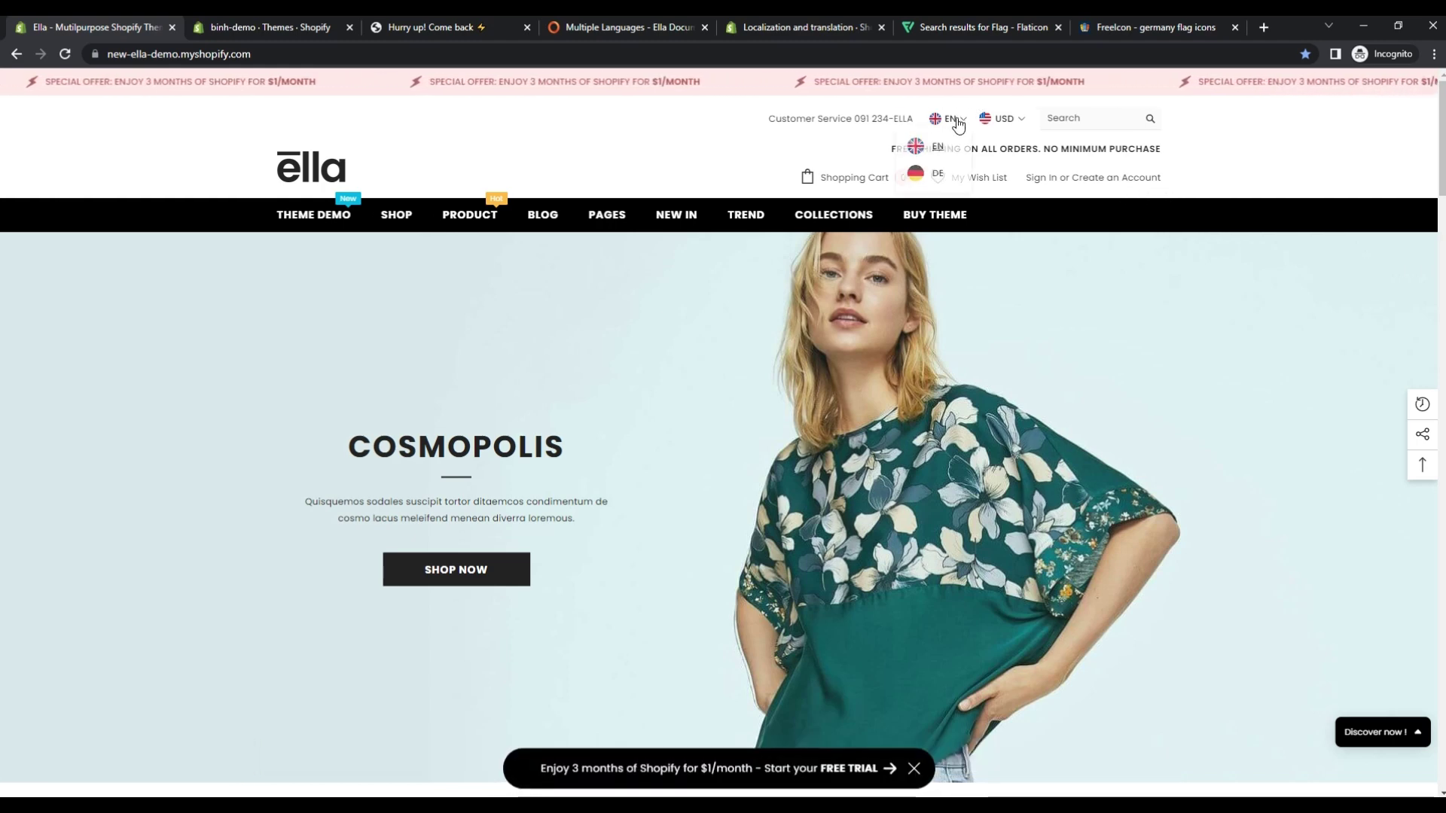
left_click(939, 178)
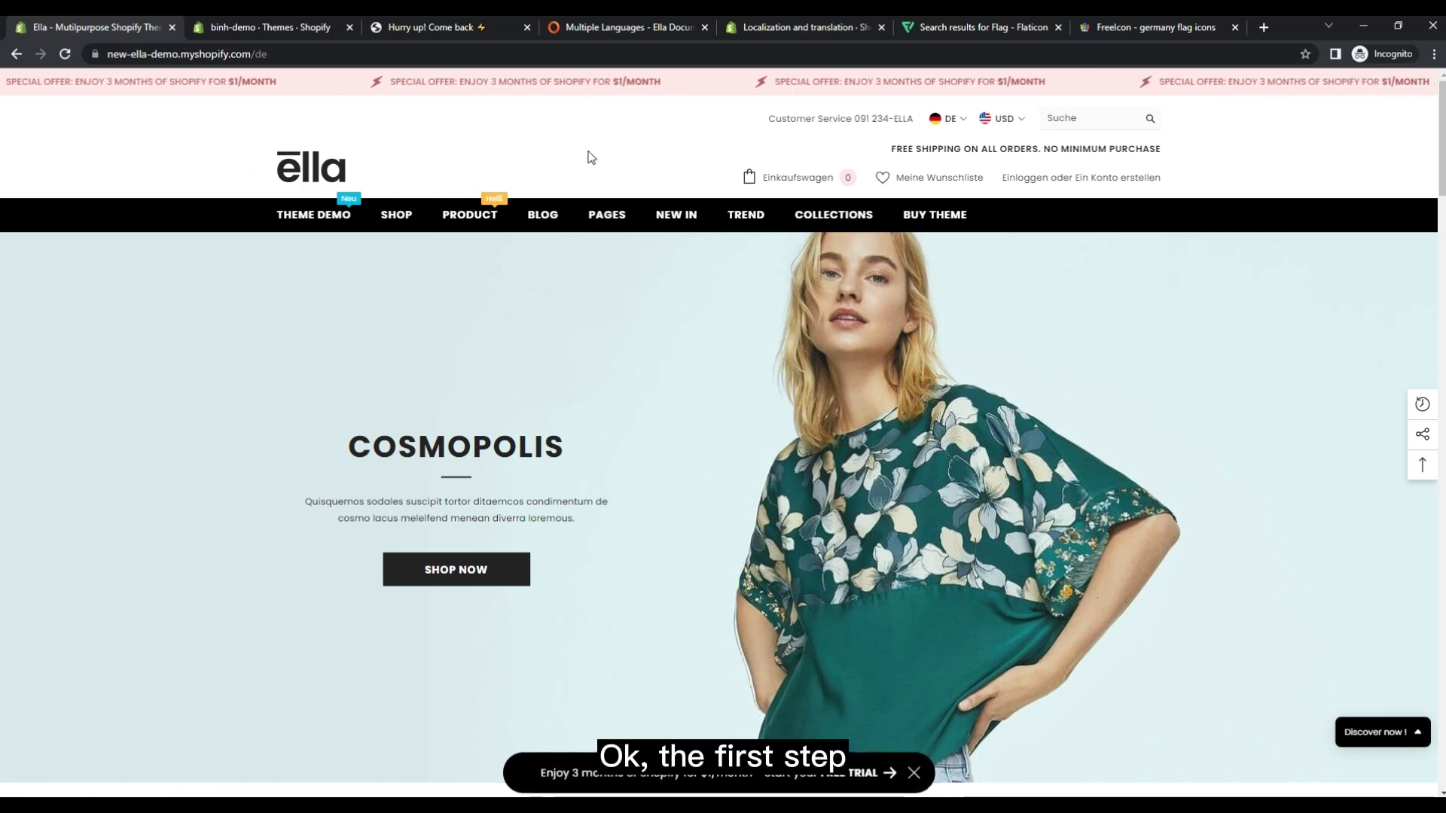
- Open the Ella theme's Theme settings and expand Multiple Languages, showing Language 1 en and Language 2 de
left_click(285, 32)
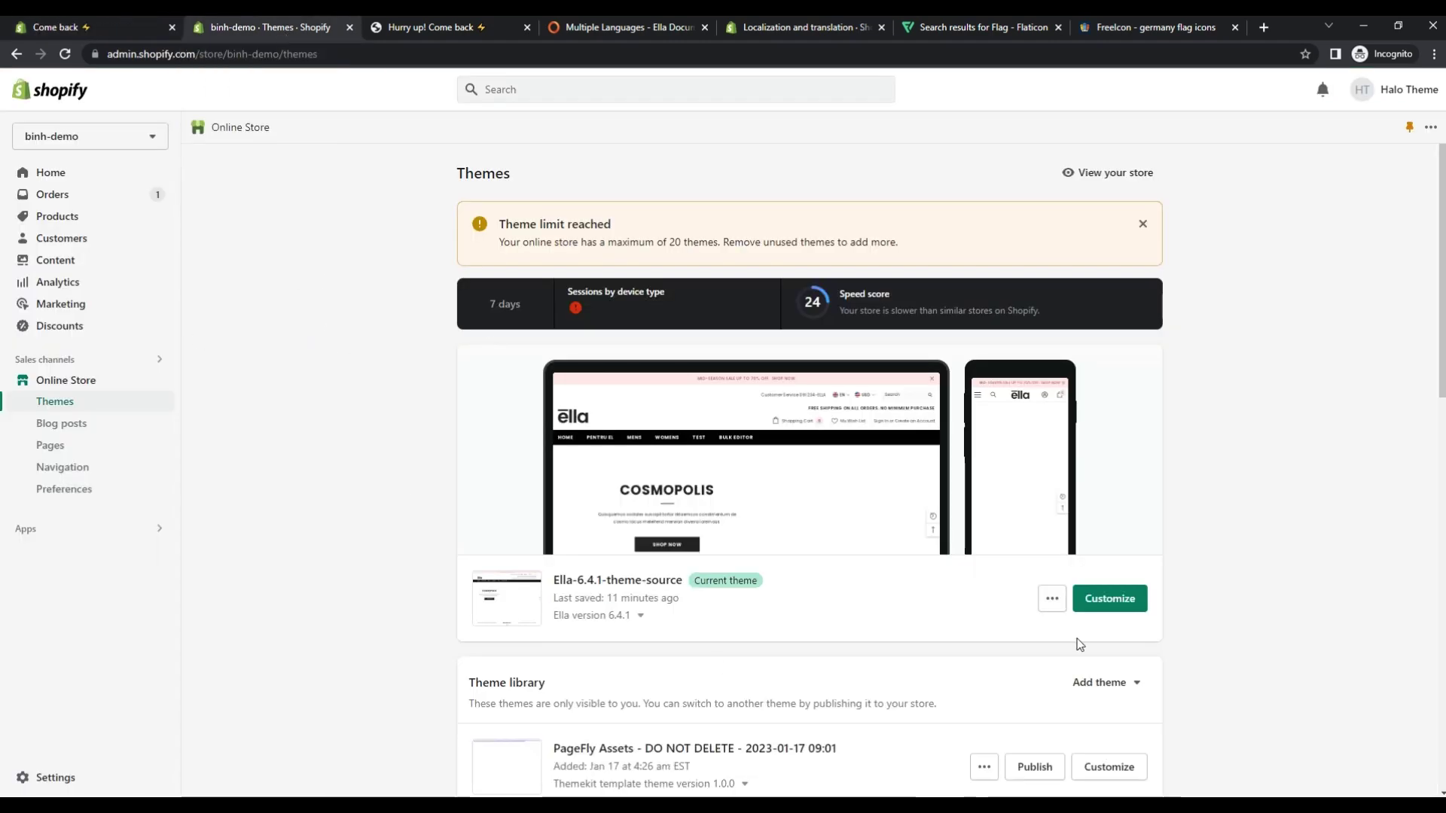
left_click(1111, 602)
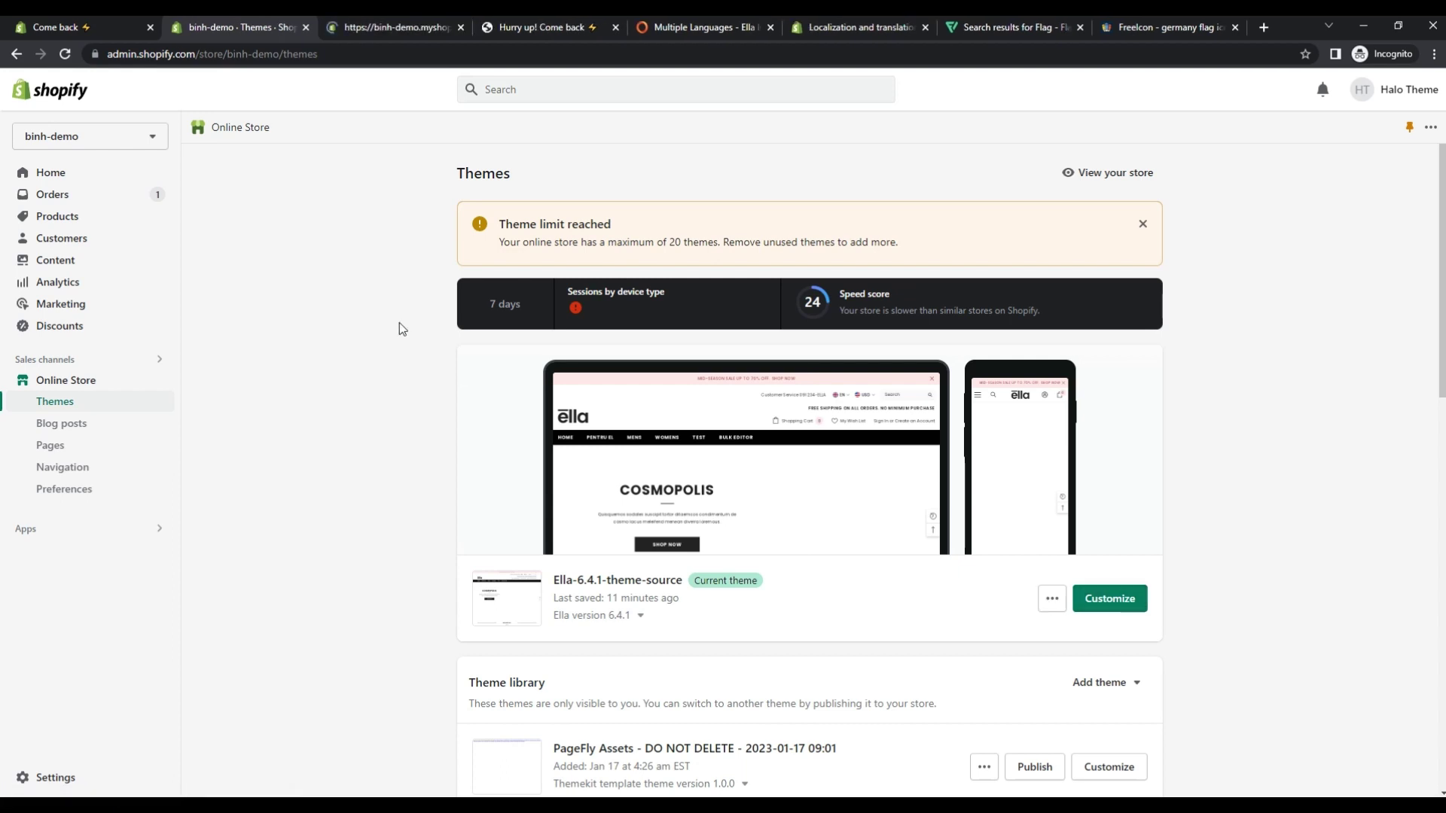
left_click(383, 28)
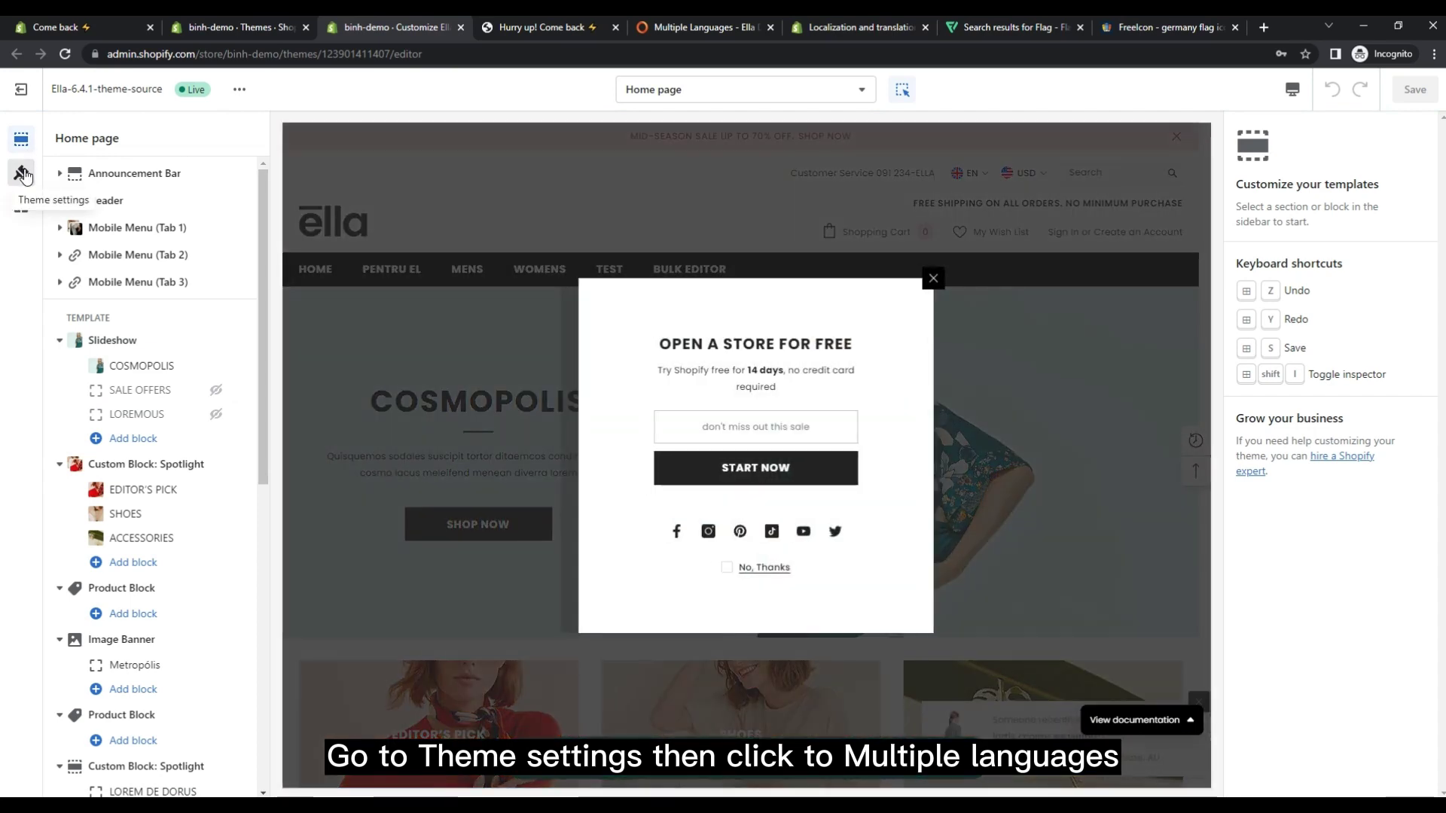
left_click(22, 174)
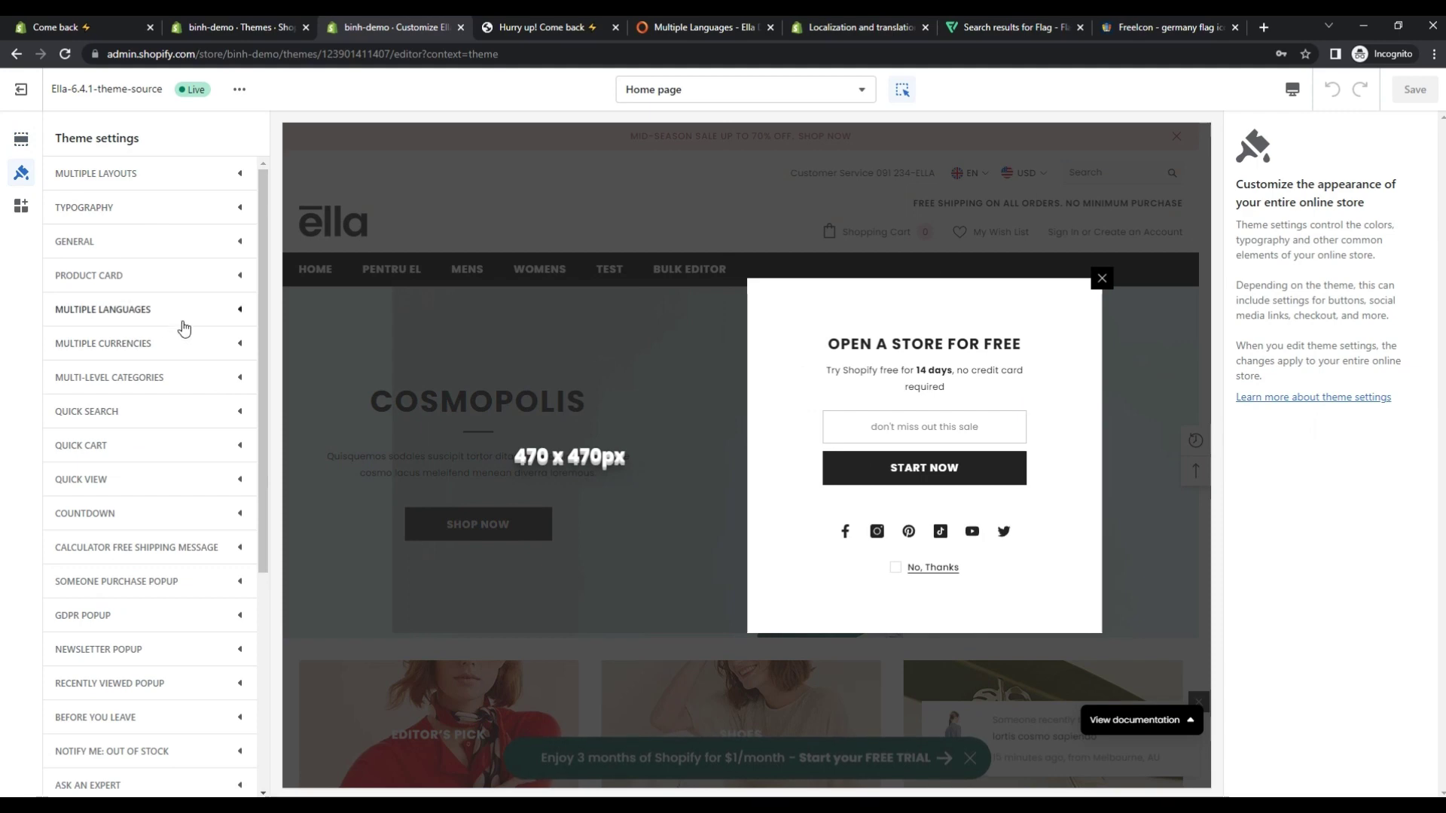
left_click(223, 312)
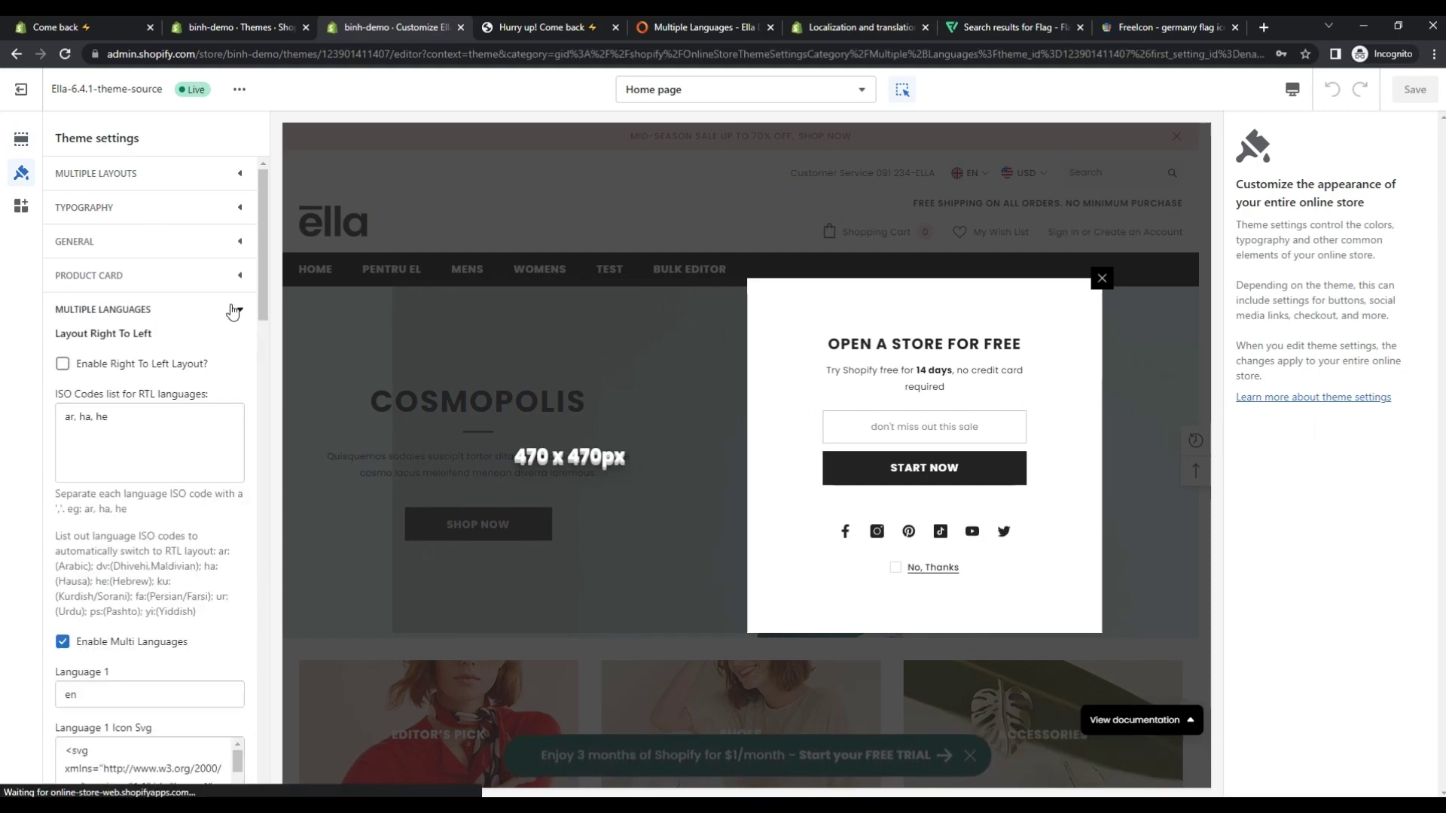
scroll(232, 312, "down", 4)
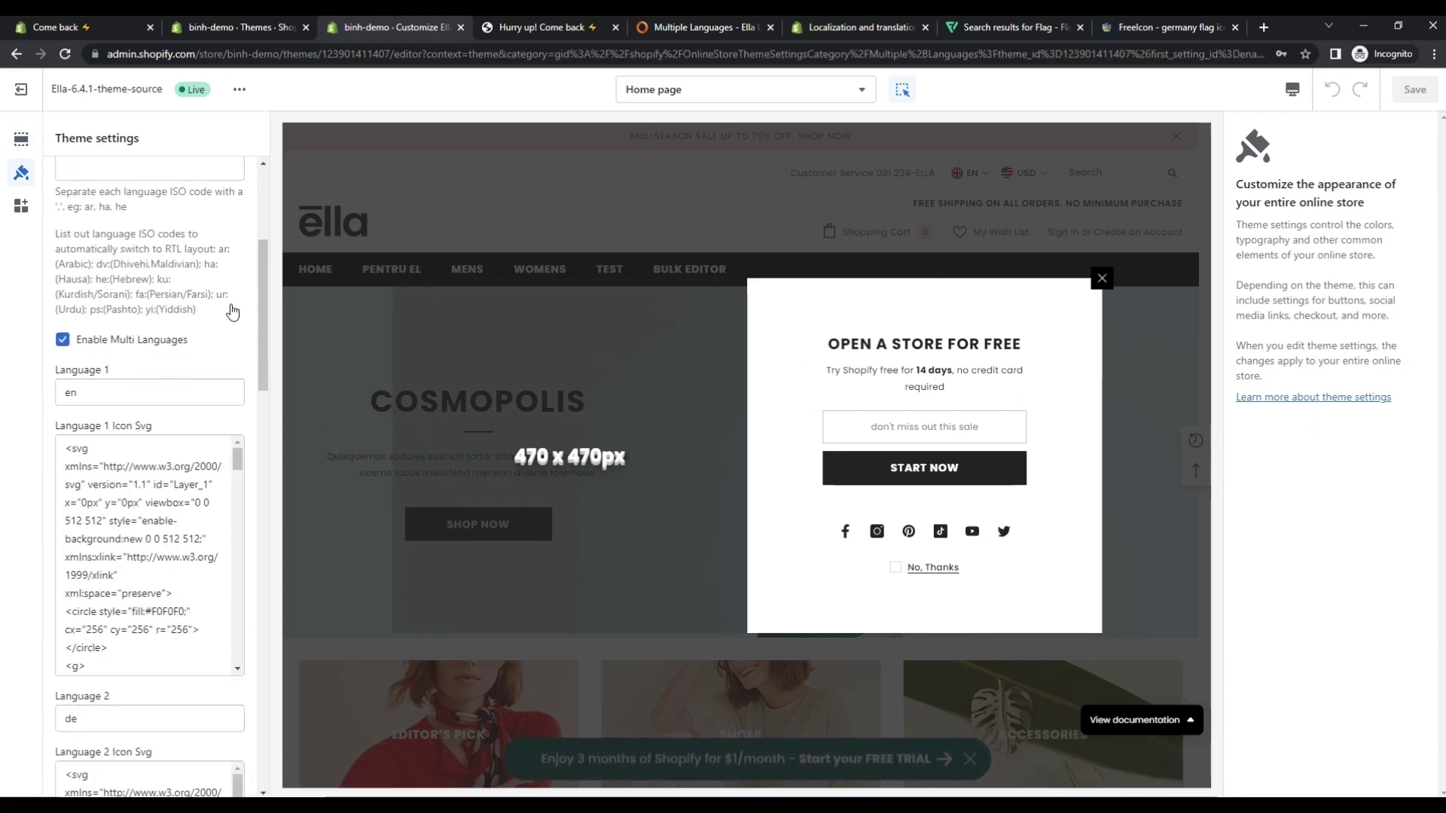
scroll(237, 301, "up", 1)
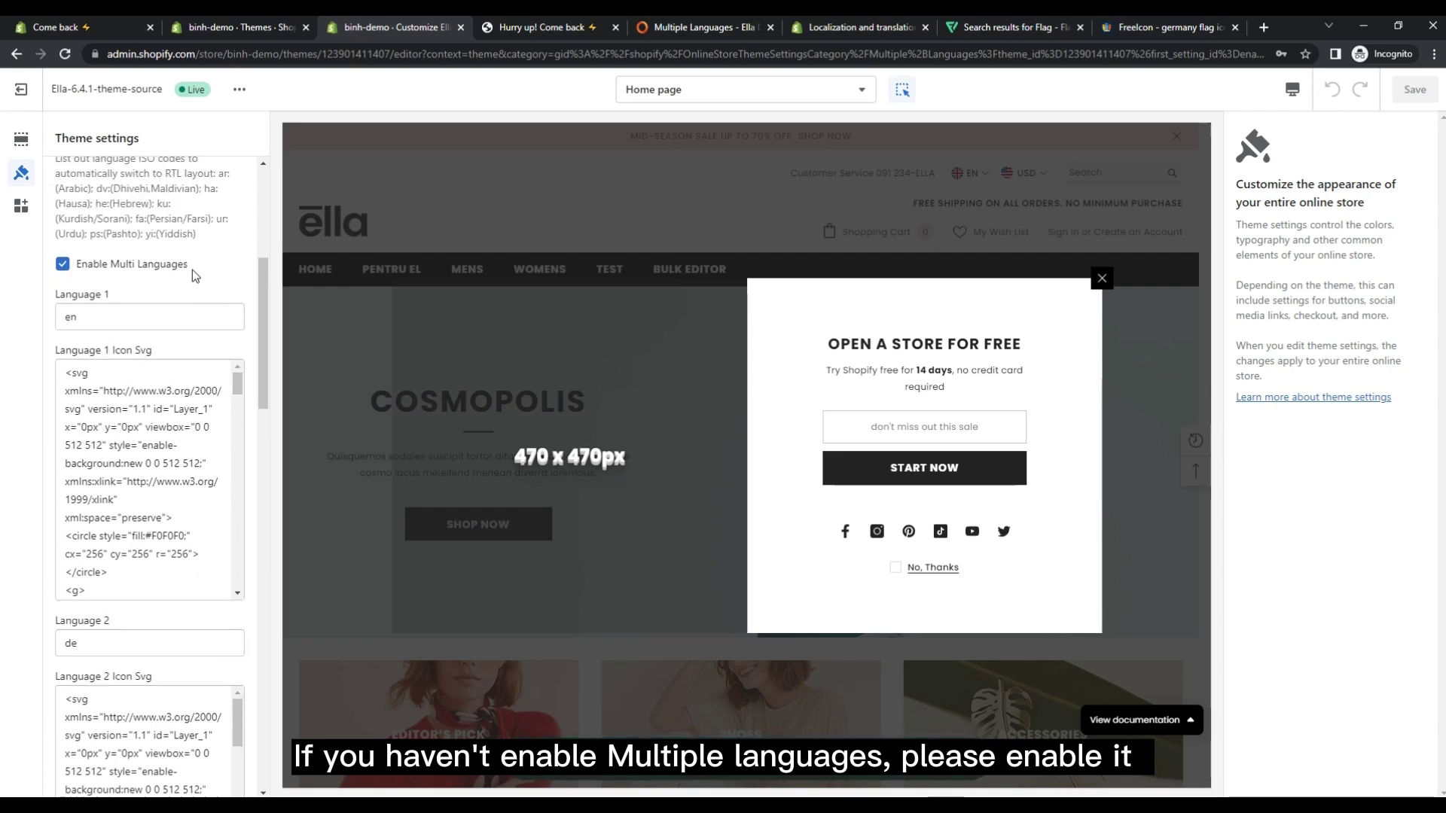
left_click(114, 269)
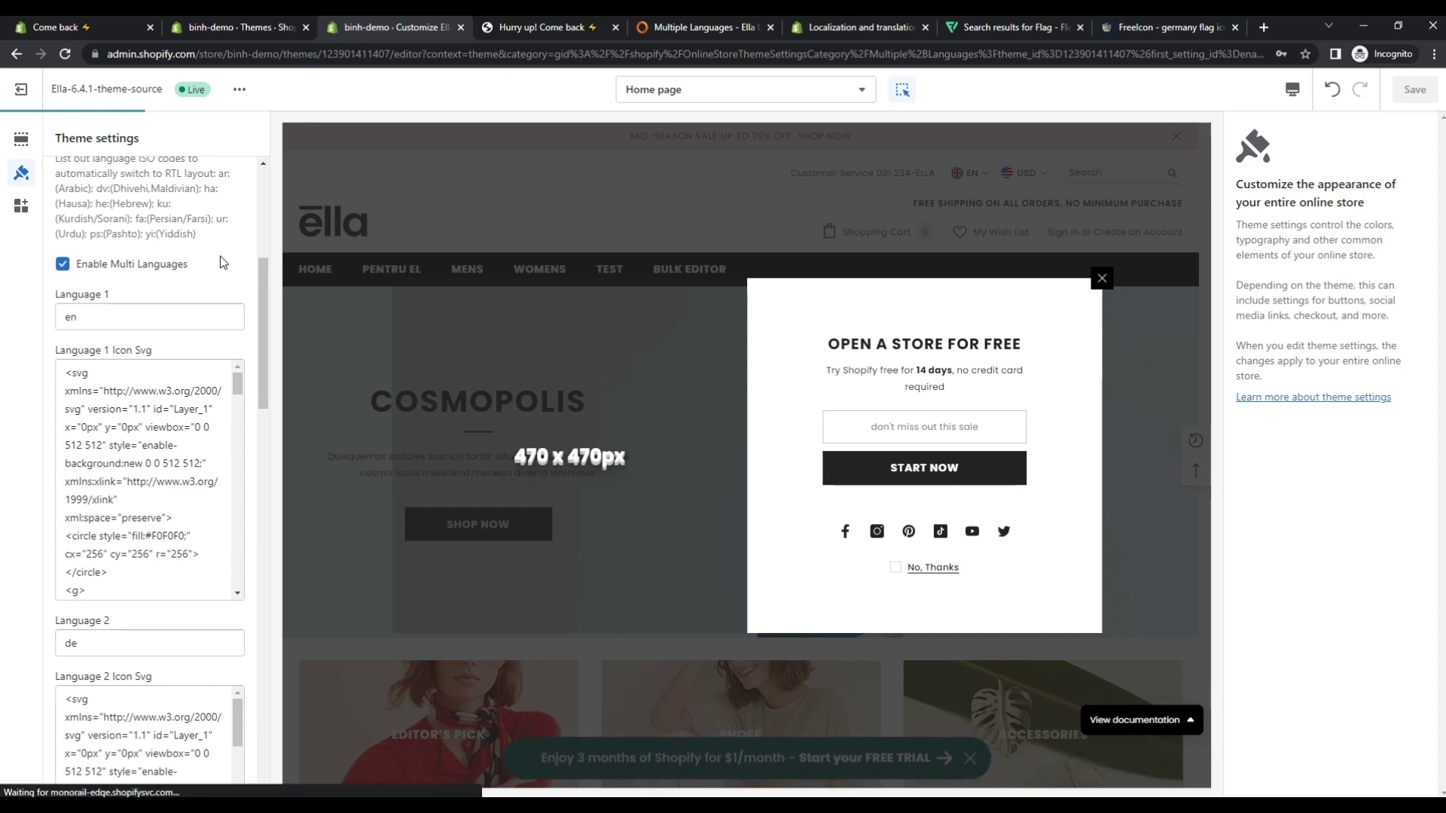
scroll(223, 262, "down", 1)
scroll(203, 259, "up", 1)
scroll(189, 256, "down", 1)
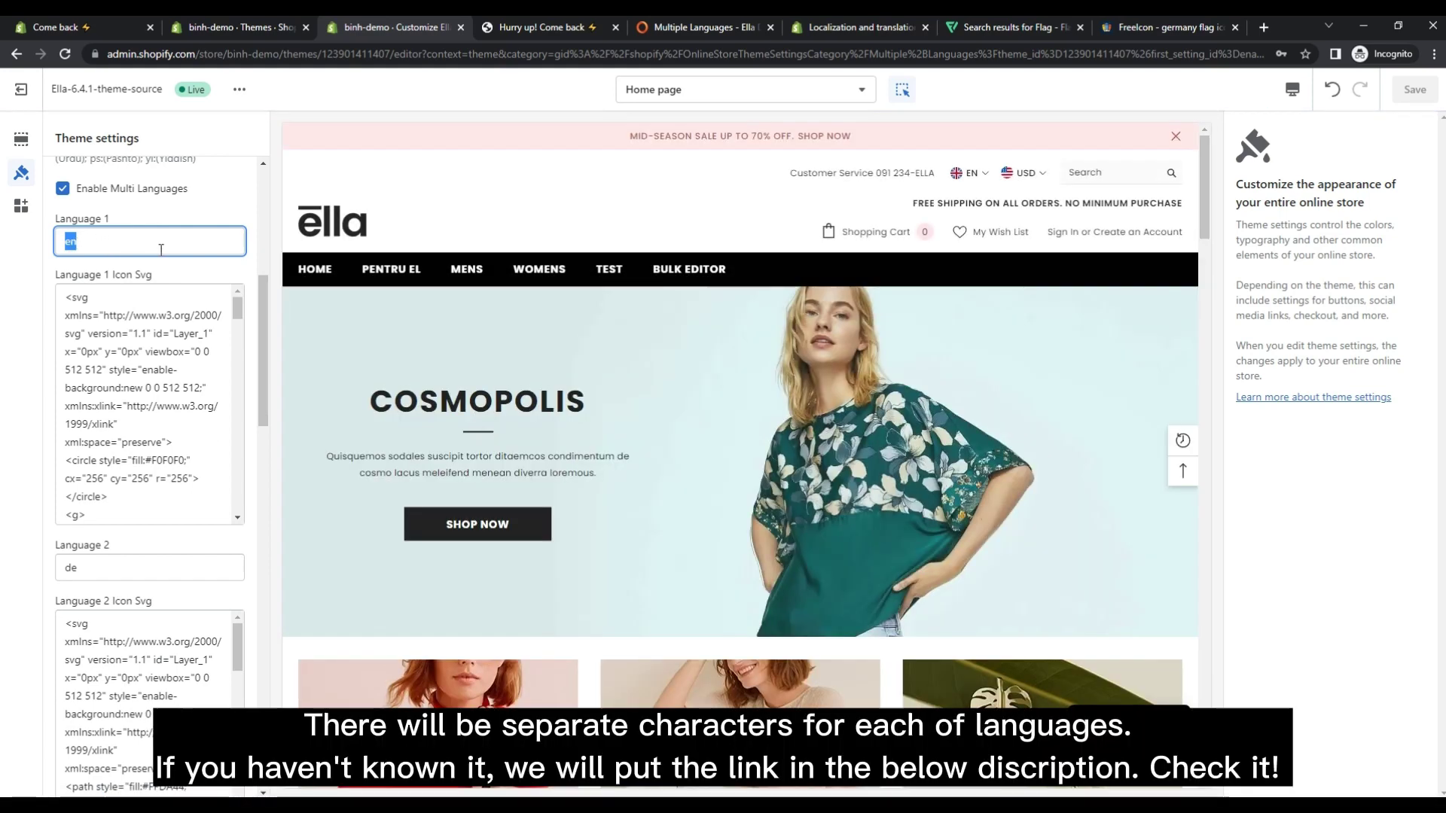
left_click(156, 358)
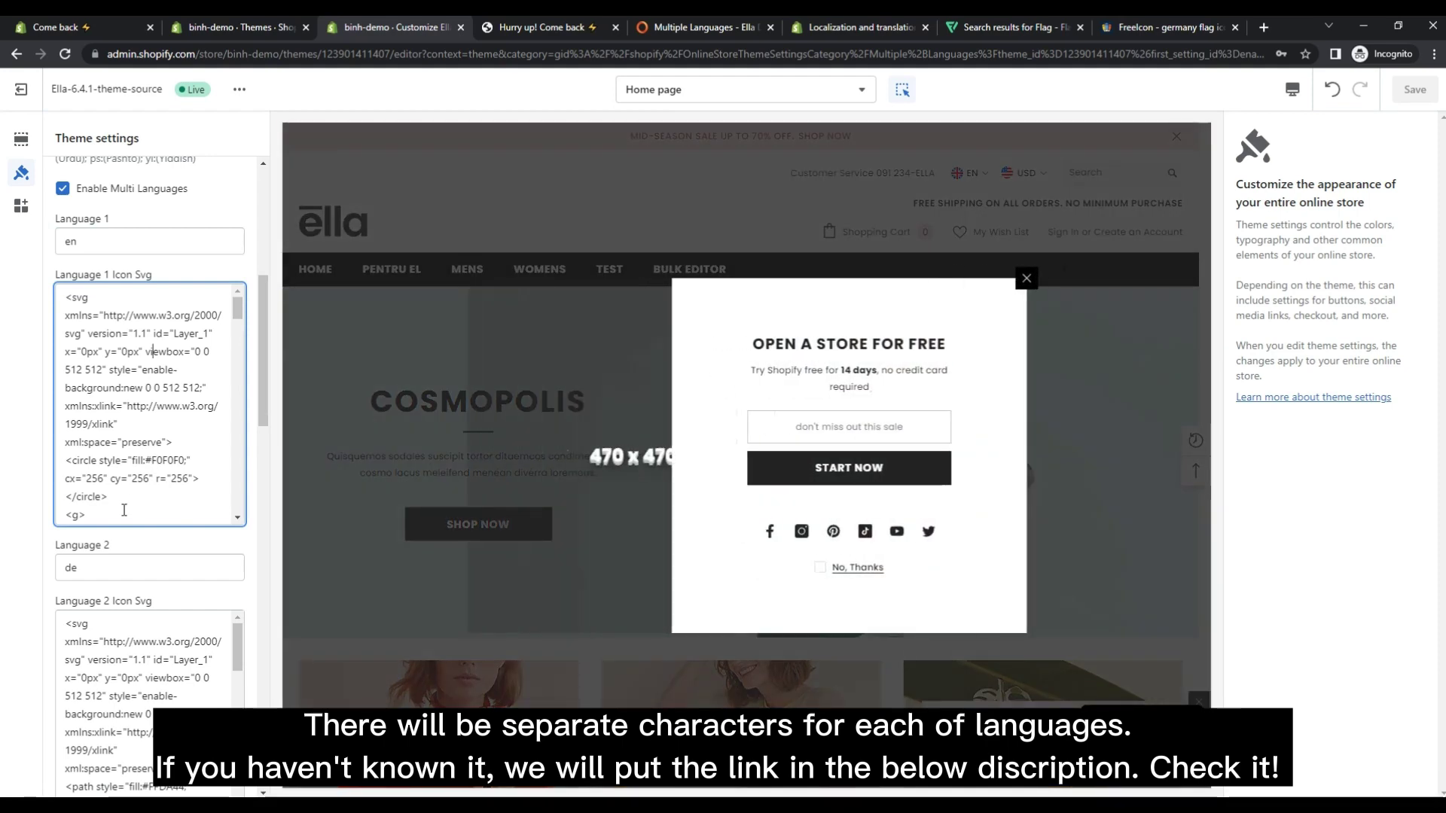
left_click(141, 426)
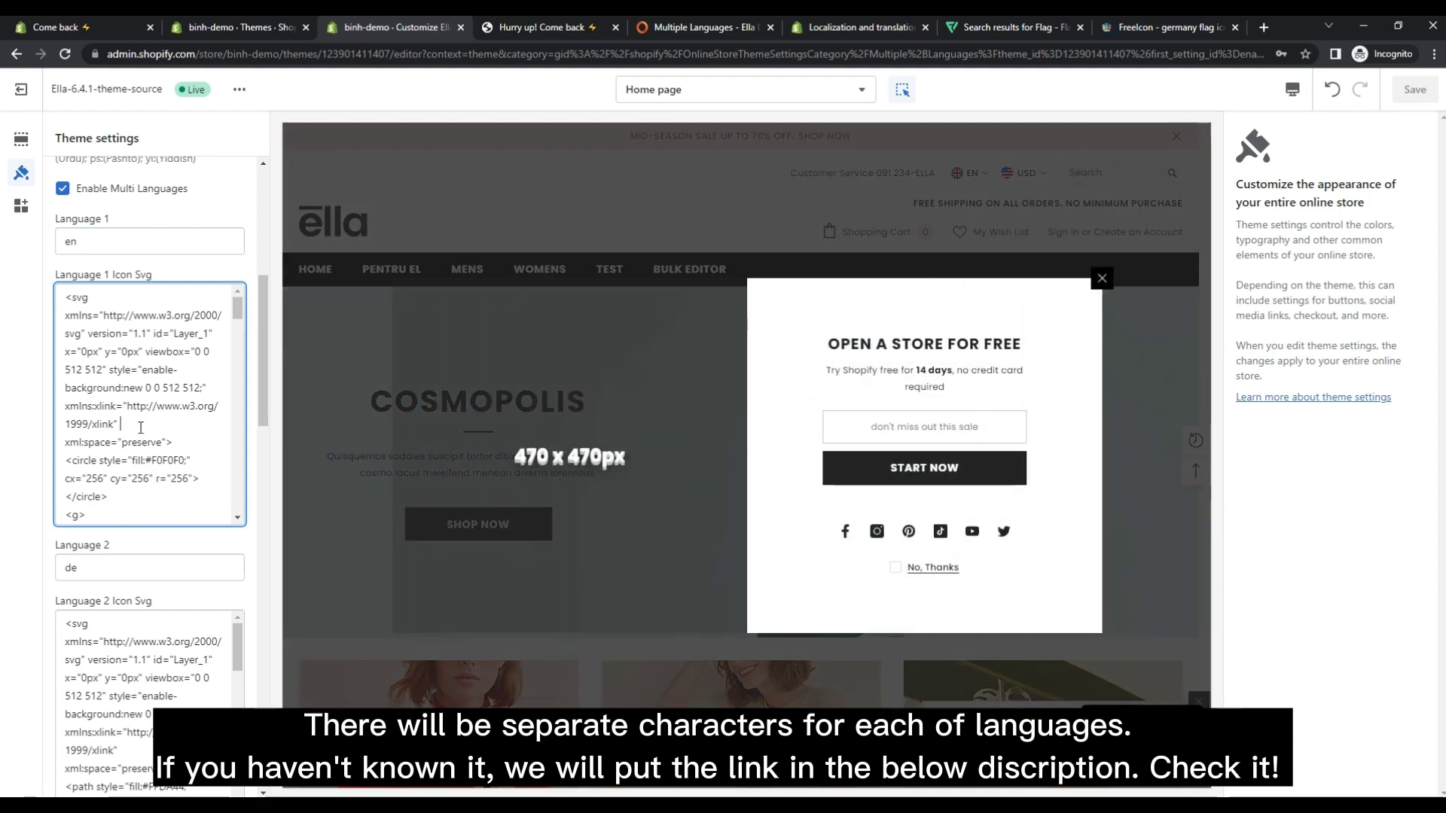
key("ctrl+a")
left_click(41, 339)
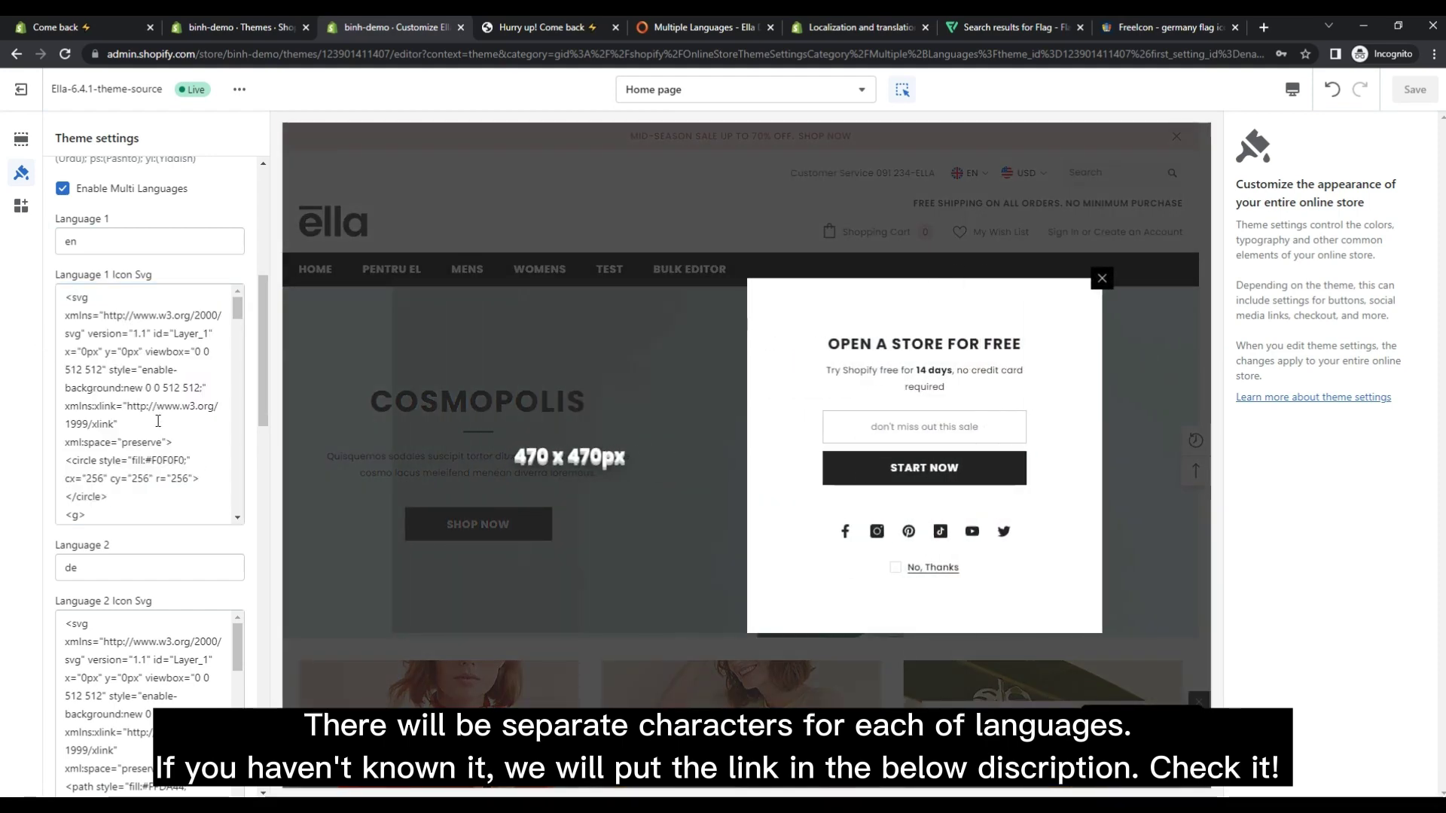
scroll(104, 561, "down", 1)
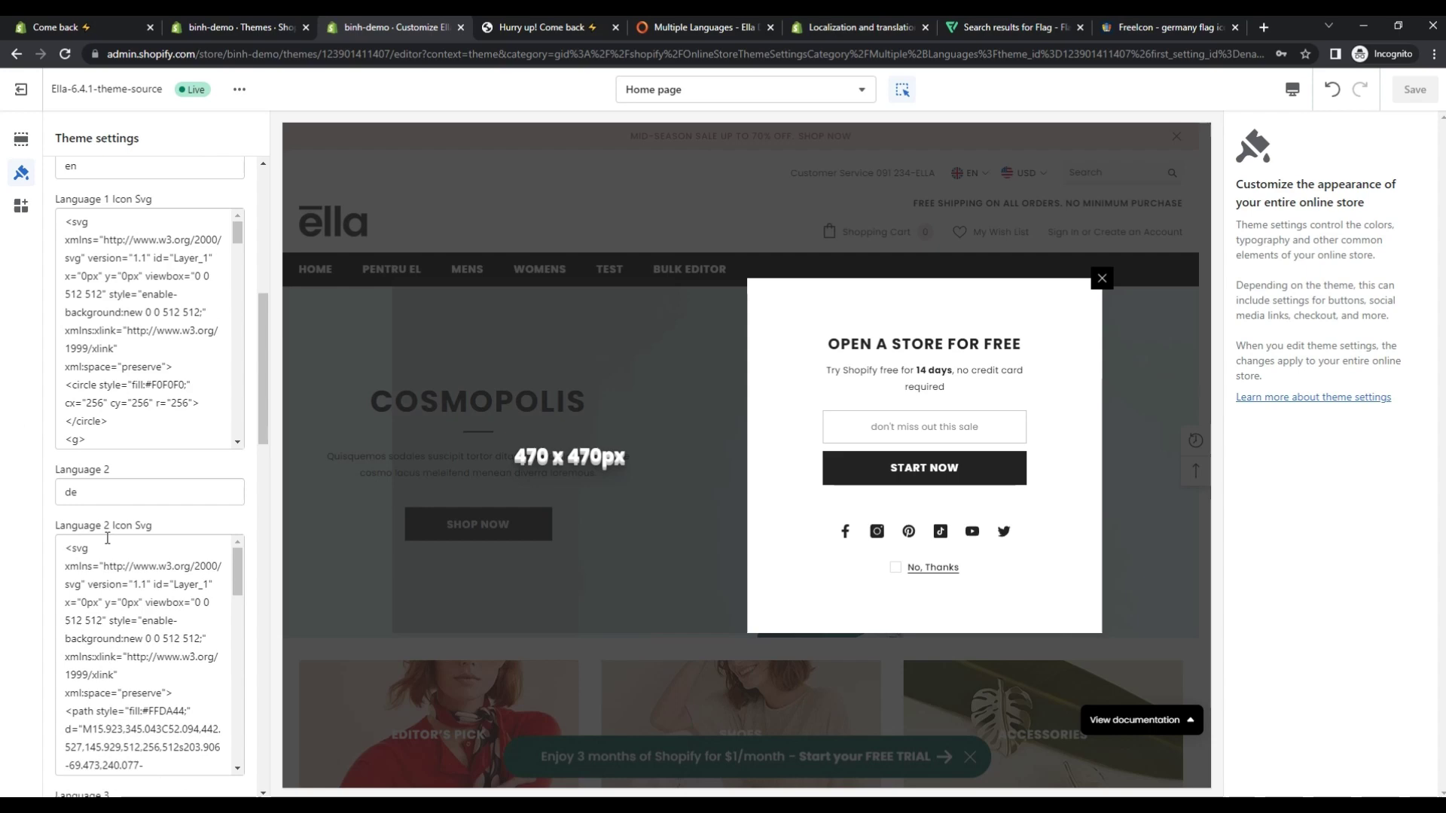
scroll(57, 476, "down", 1)
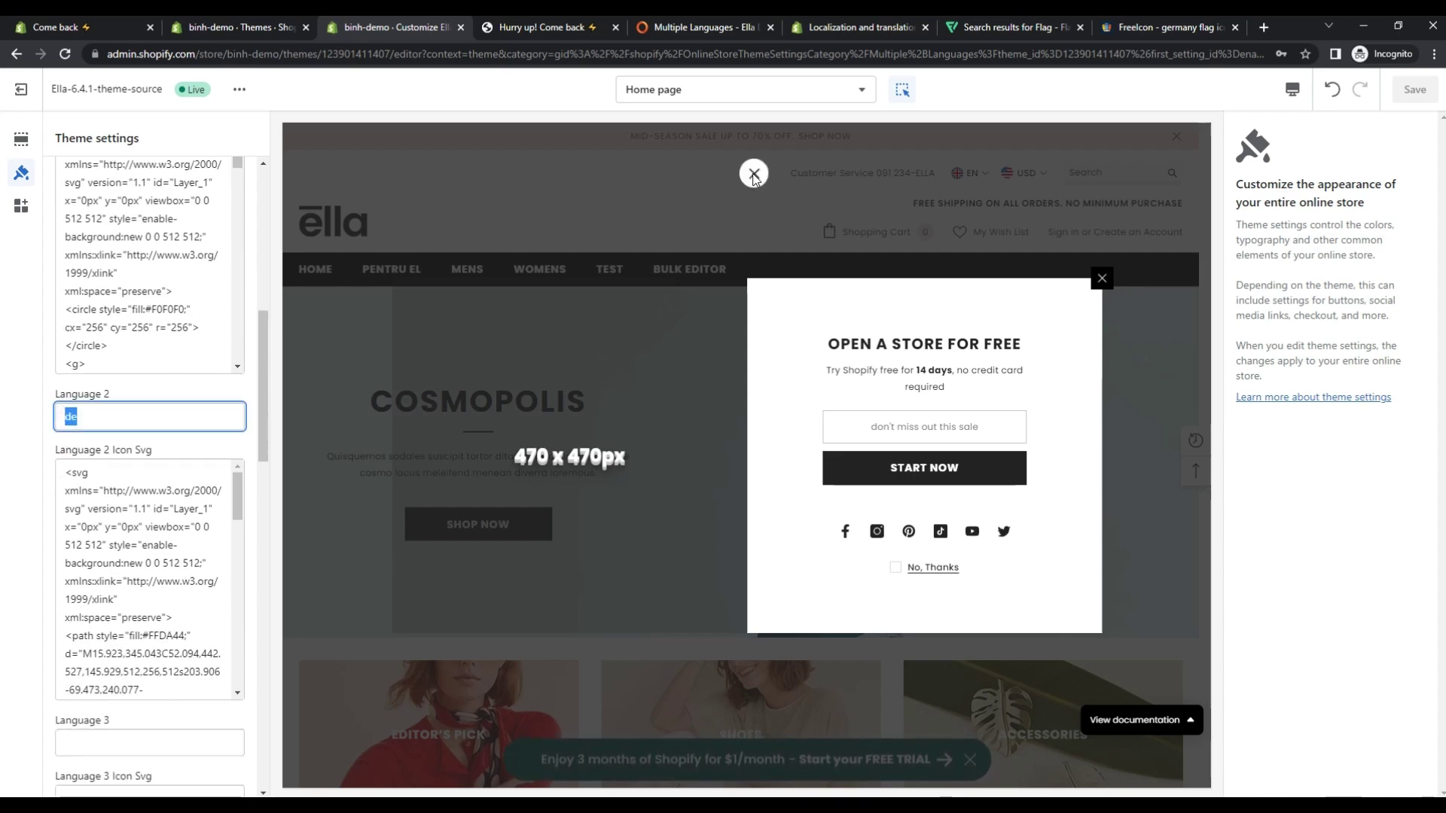
- Read the help article's Note, Requirements, and URLs and SEO sections on store languages
left_click(862, 30)
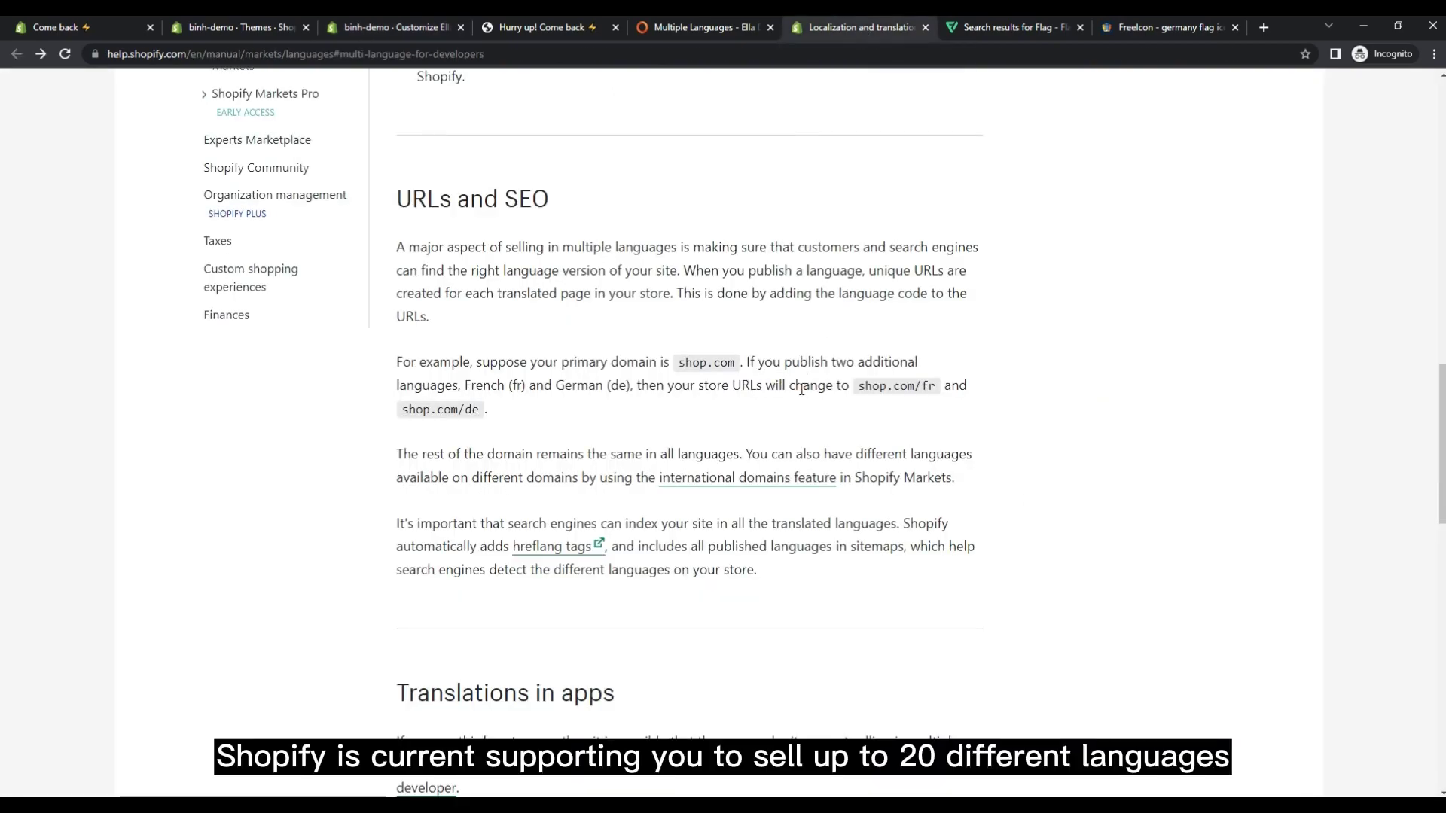
scroll(802, 389, "up", 13)
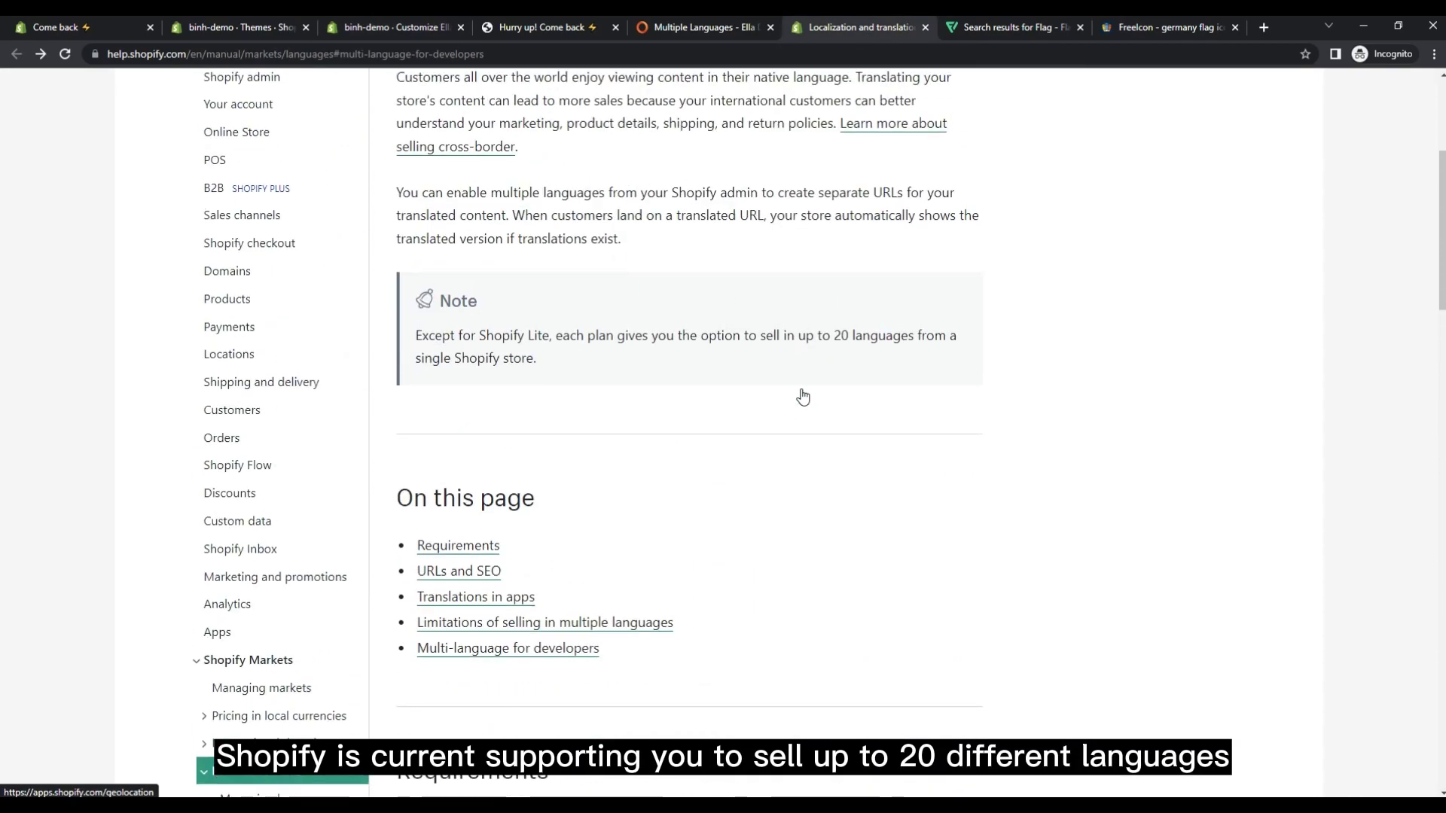
scroll(803, 397, "up", 1)
left_click_drag(417, 411, 549, 437)
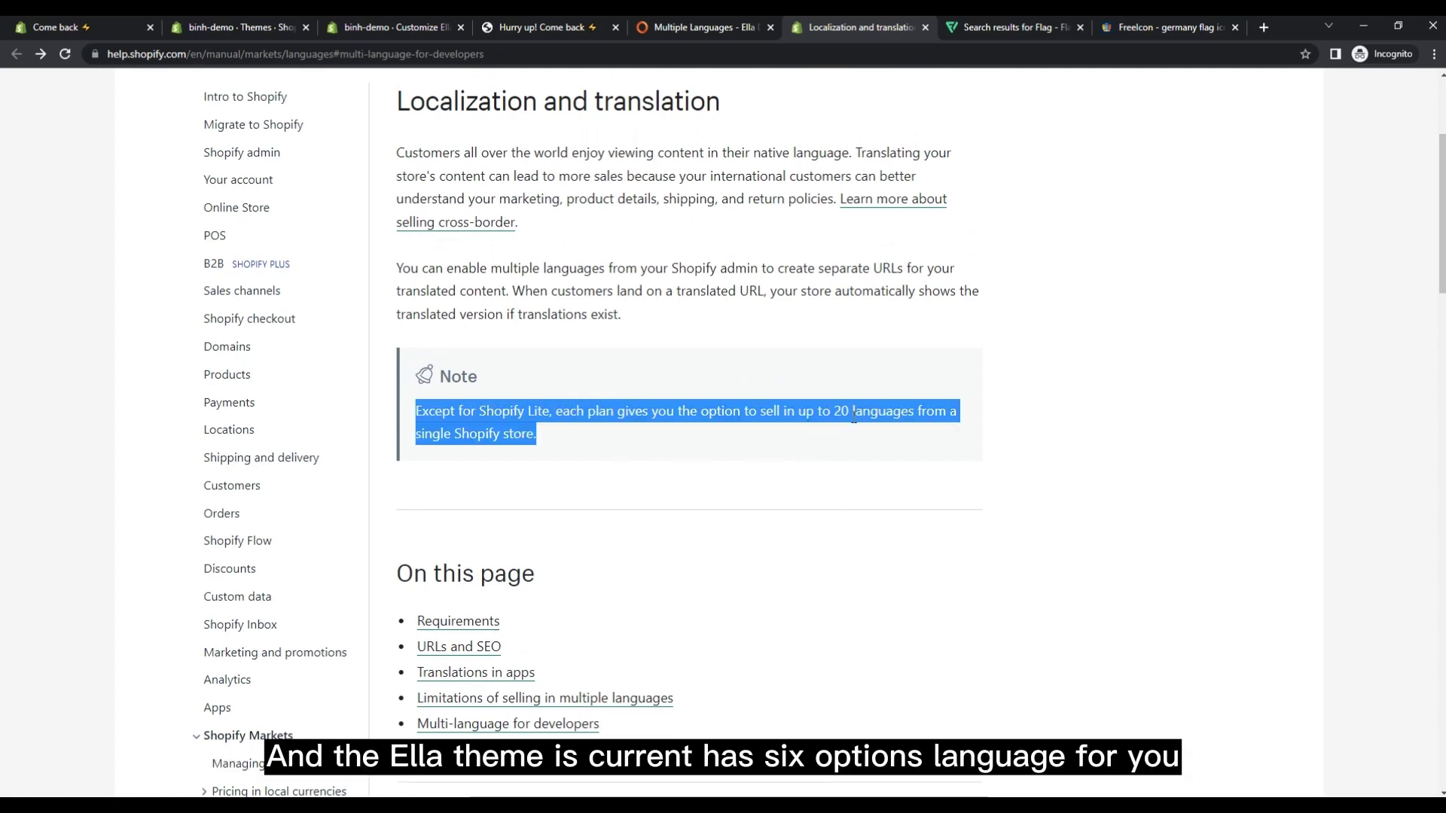
left_click(823, 478)
scroll(791, 497, "down", 7)
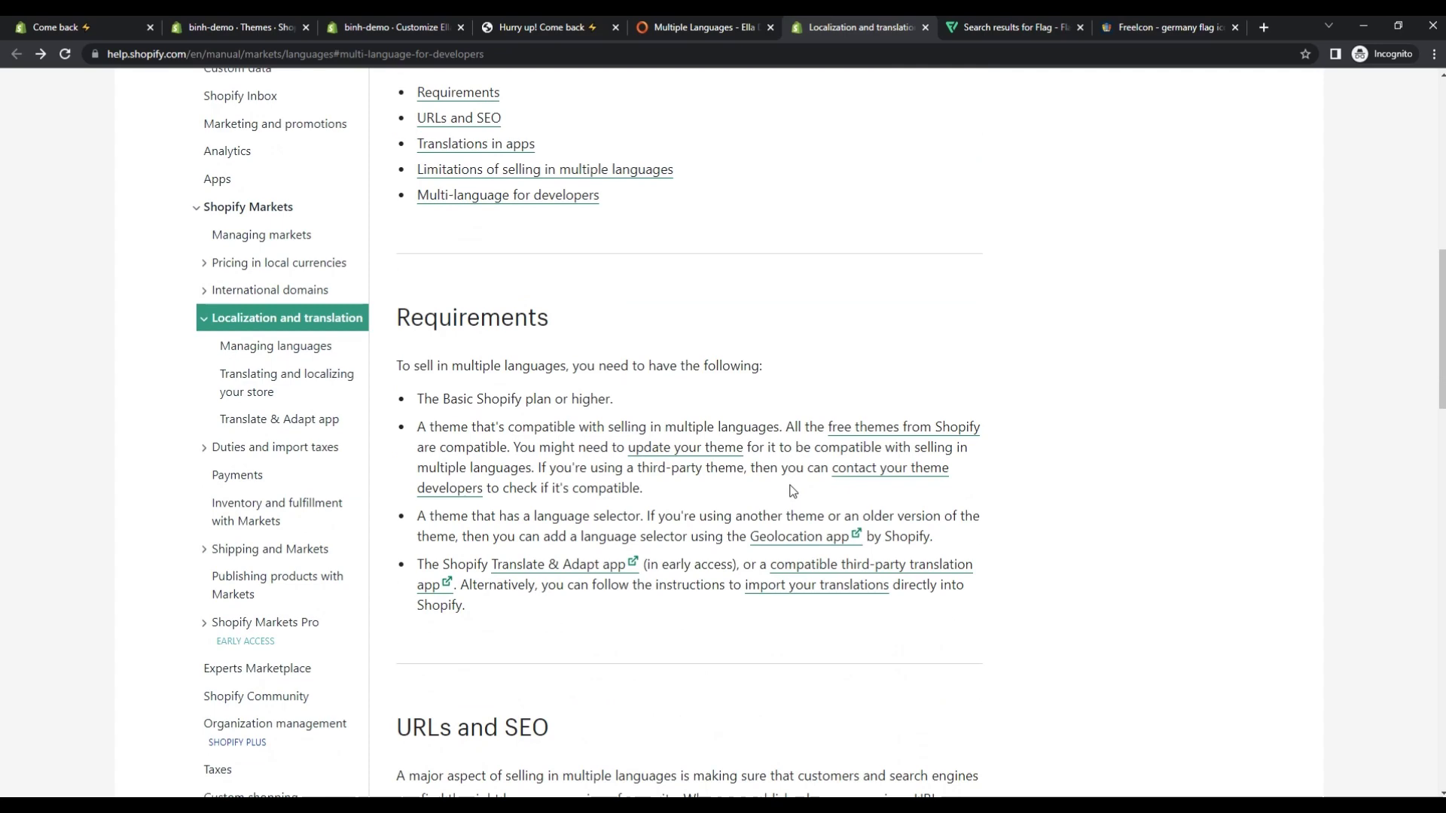
scroll(792, 491, "down", 7)
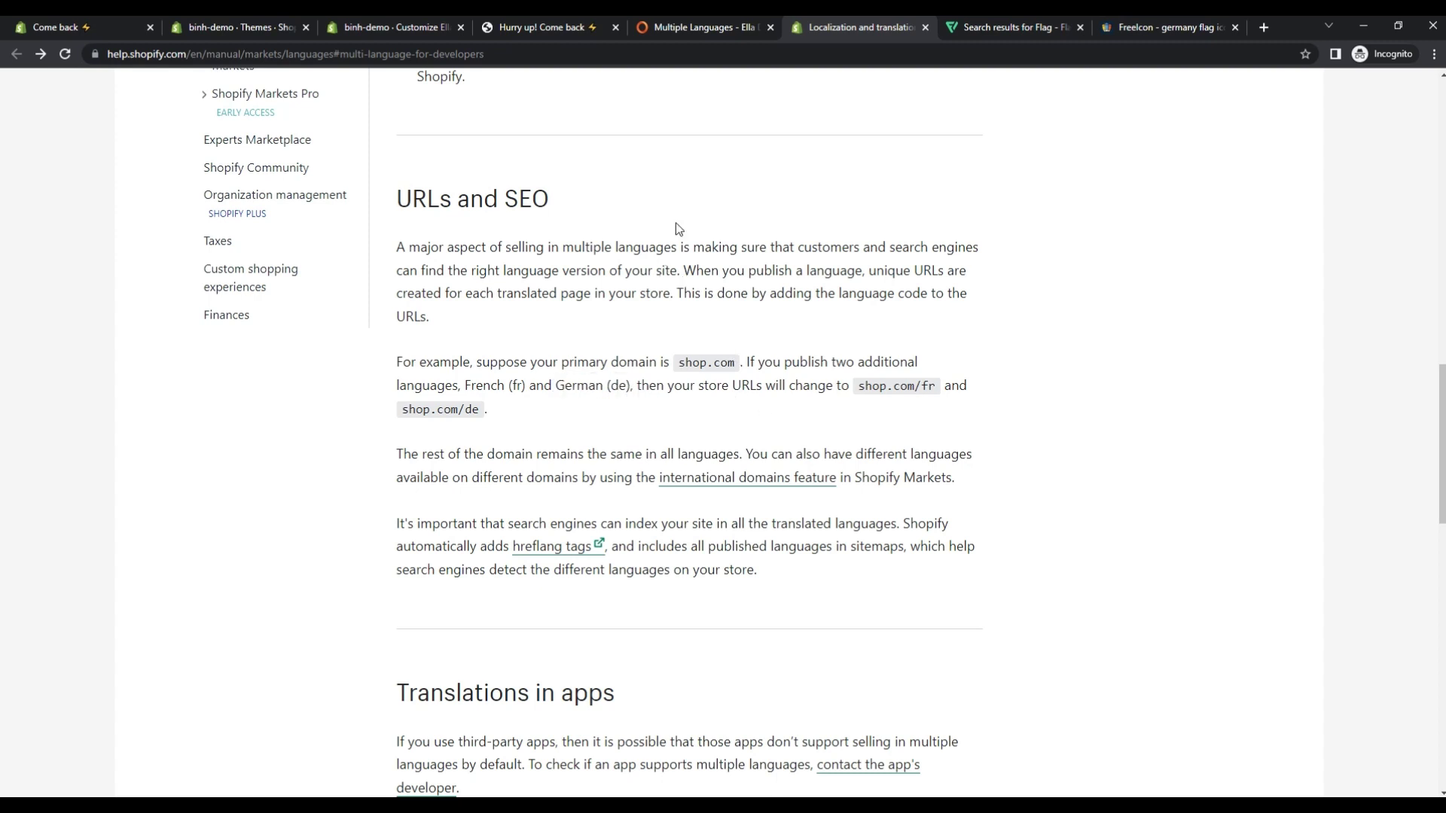
- Select the Language 2 (de) flag SVG code, then view Flaticon's 'flag' search results
left_click(260, 27)
left_click(354, 28)
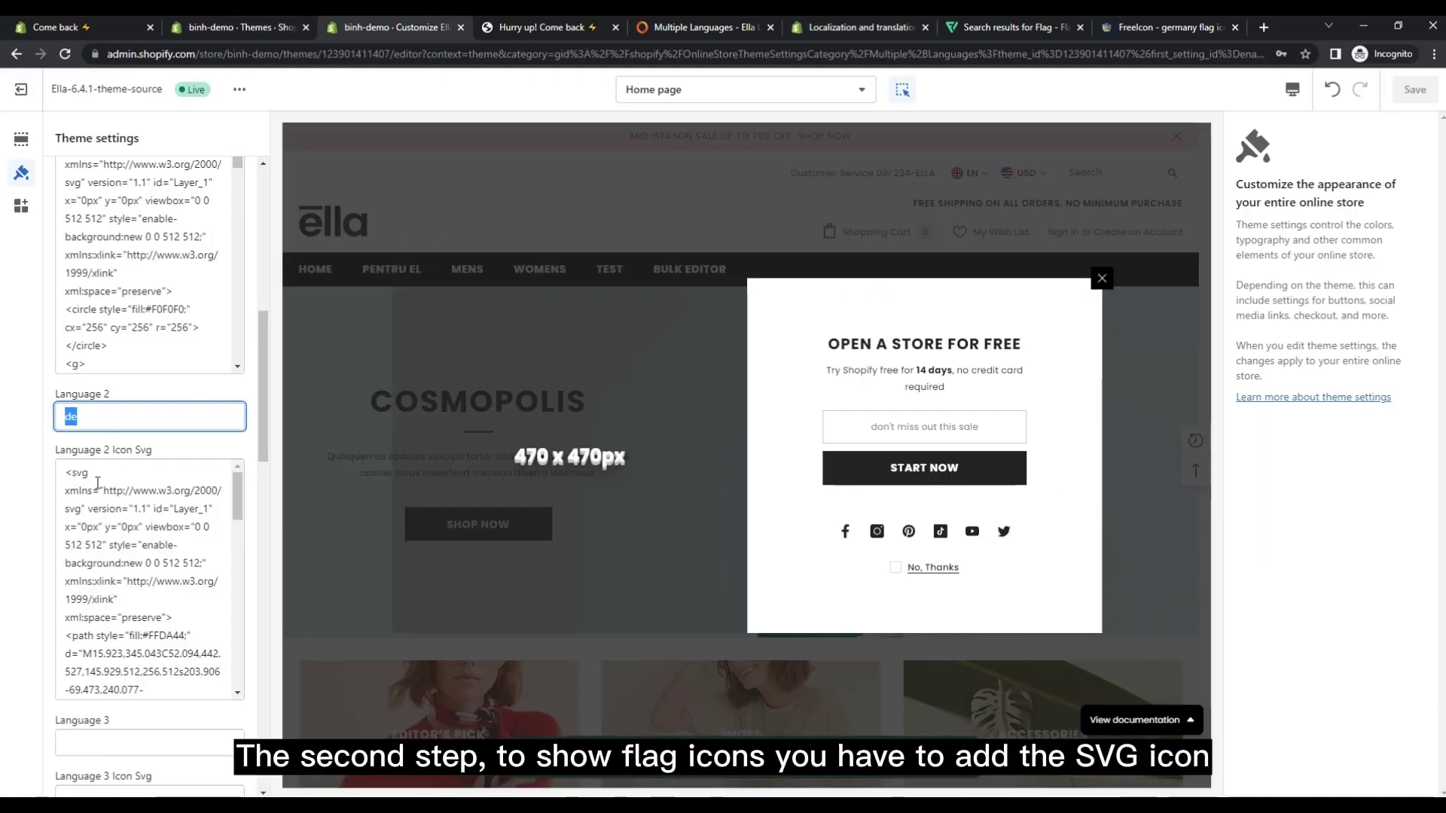
left_click(124, 498)
key("ctrl+a")
scroll(106, 407, "down", 2)
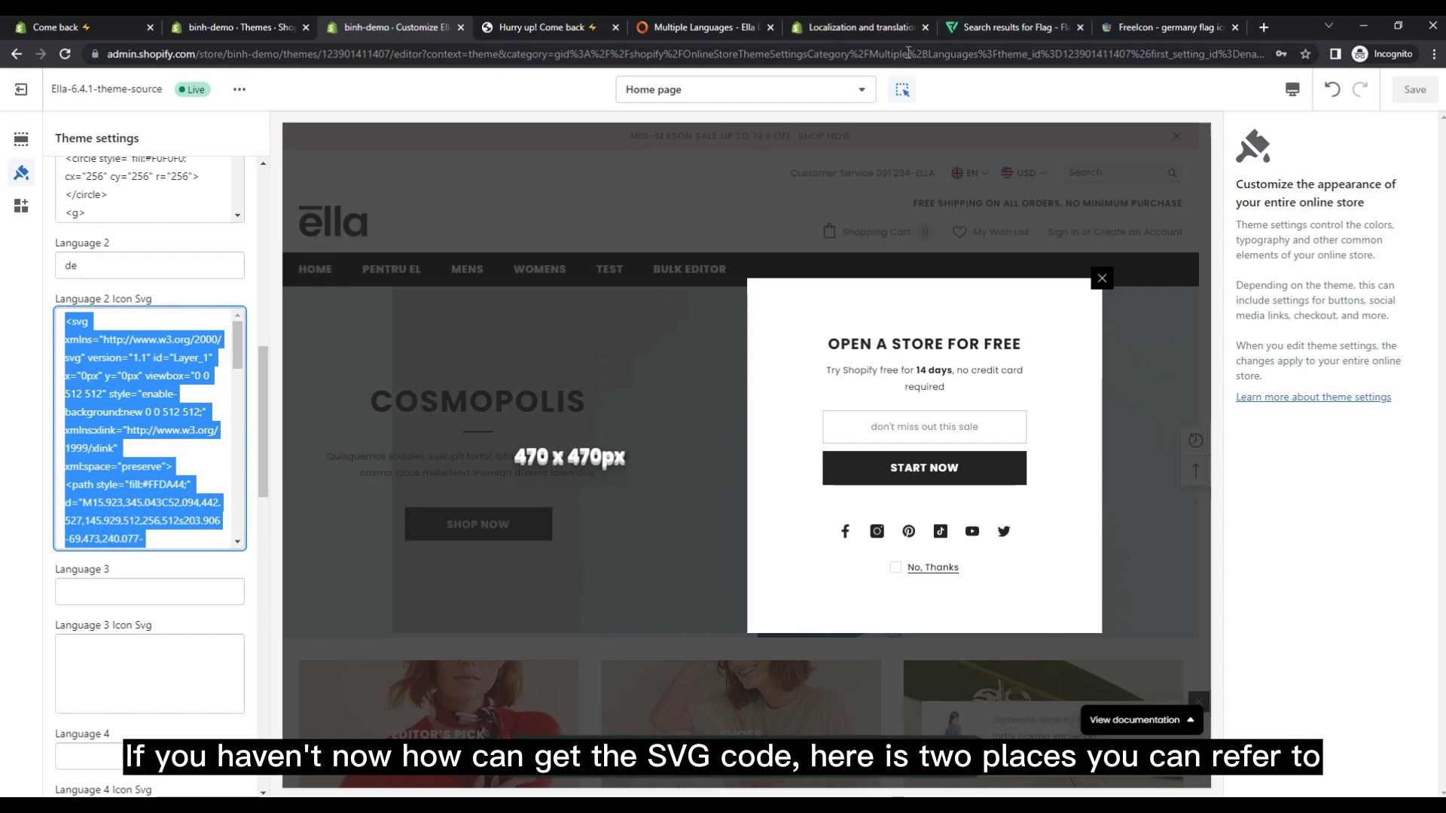
left_click(1001, 25)
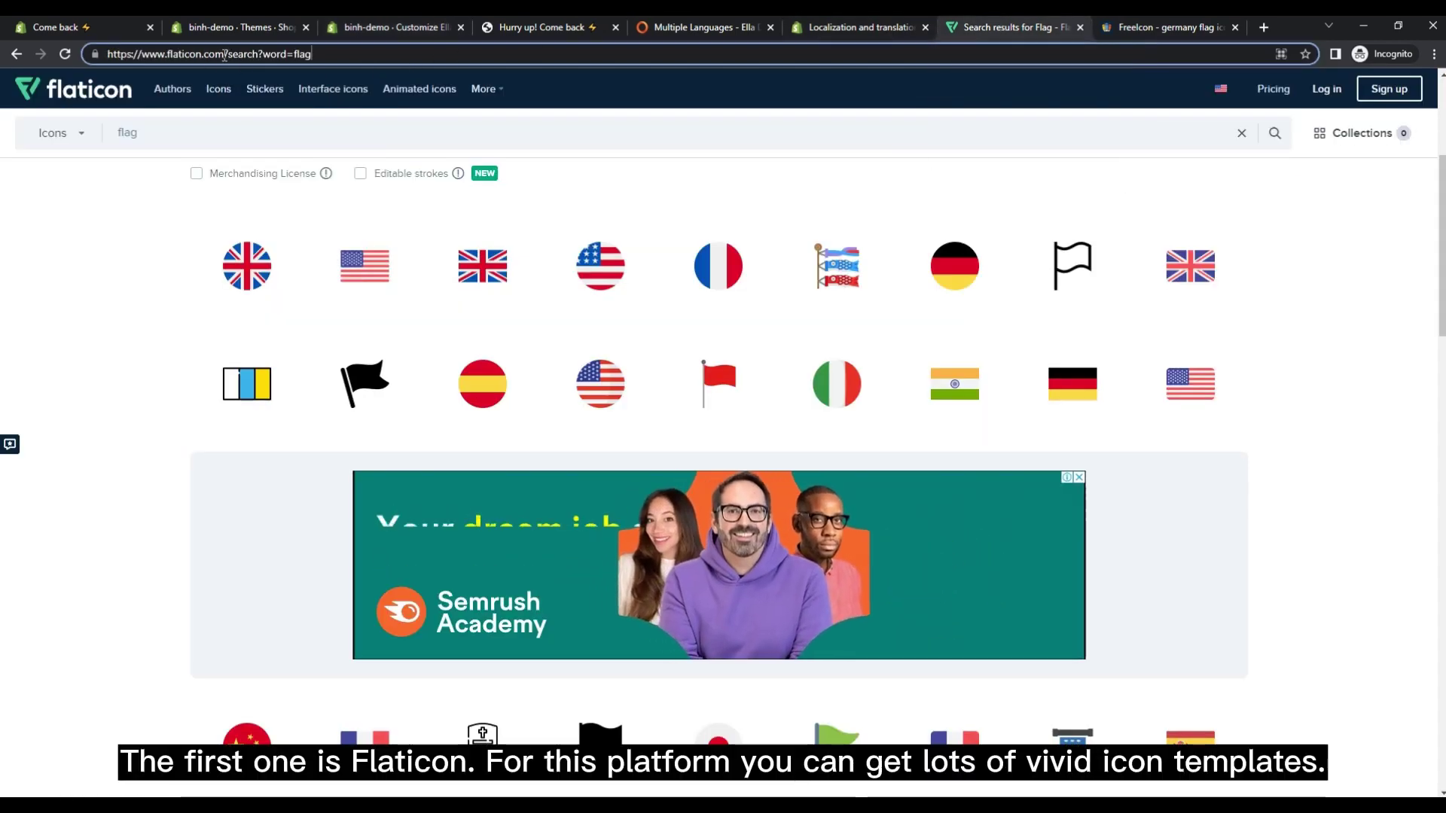
- Open Flaticon's rectangular Germany flag icon and try its SVG download, which requires Premium
left_click_drag(224, 54, 103, 54)
left_click(346, 54)
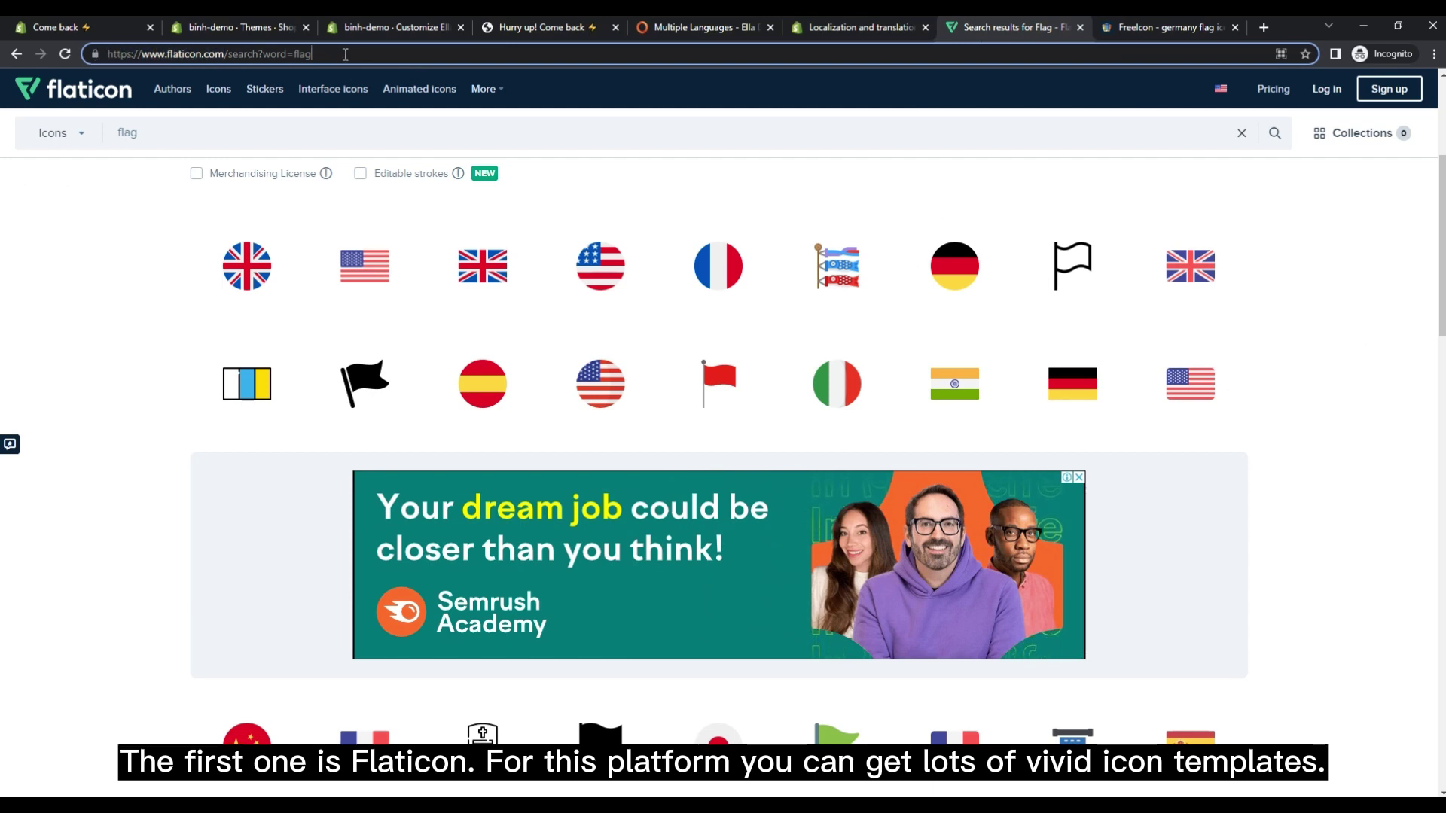
left_click(1075, 387)
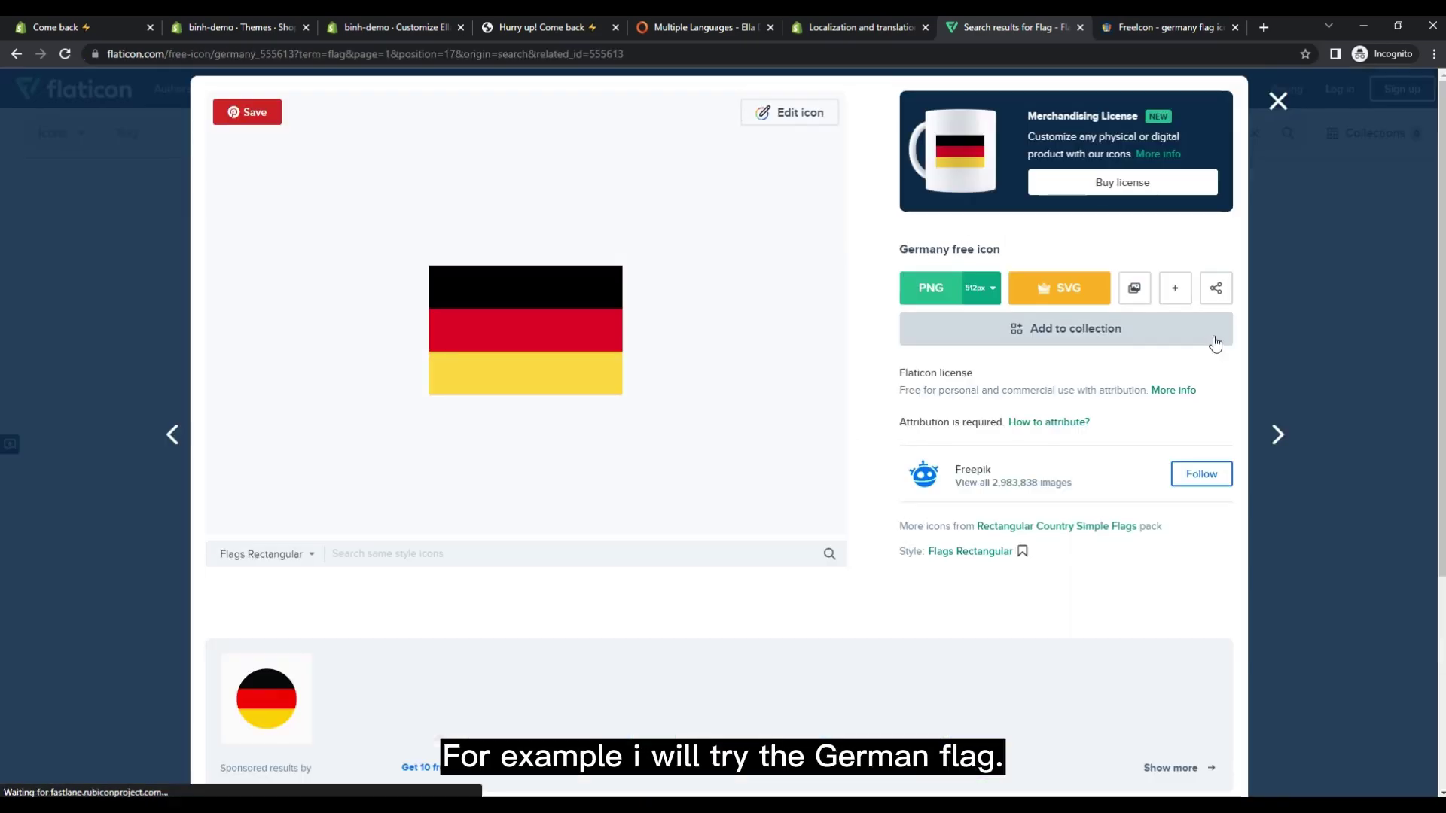
left_click(1062, 292)
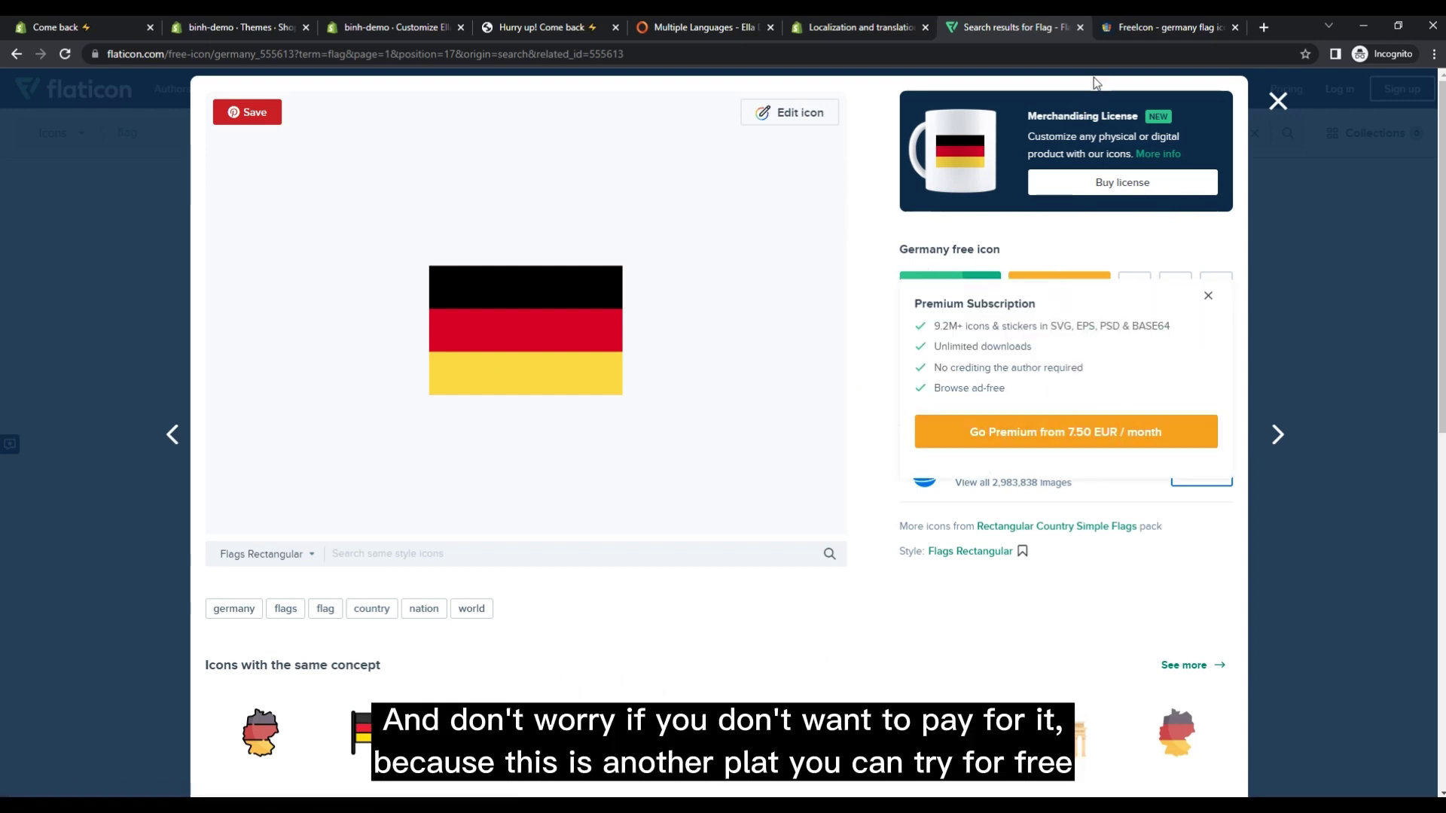
- Open the free round Germany flag icon on freeicons.io, offered as SVG or PNG
left_click(1137, 28)
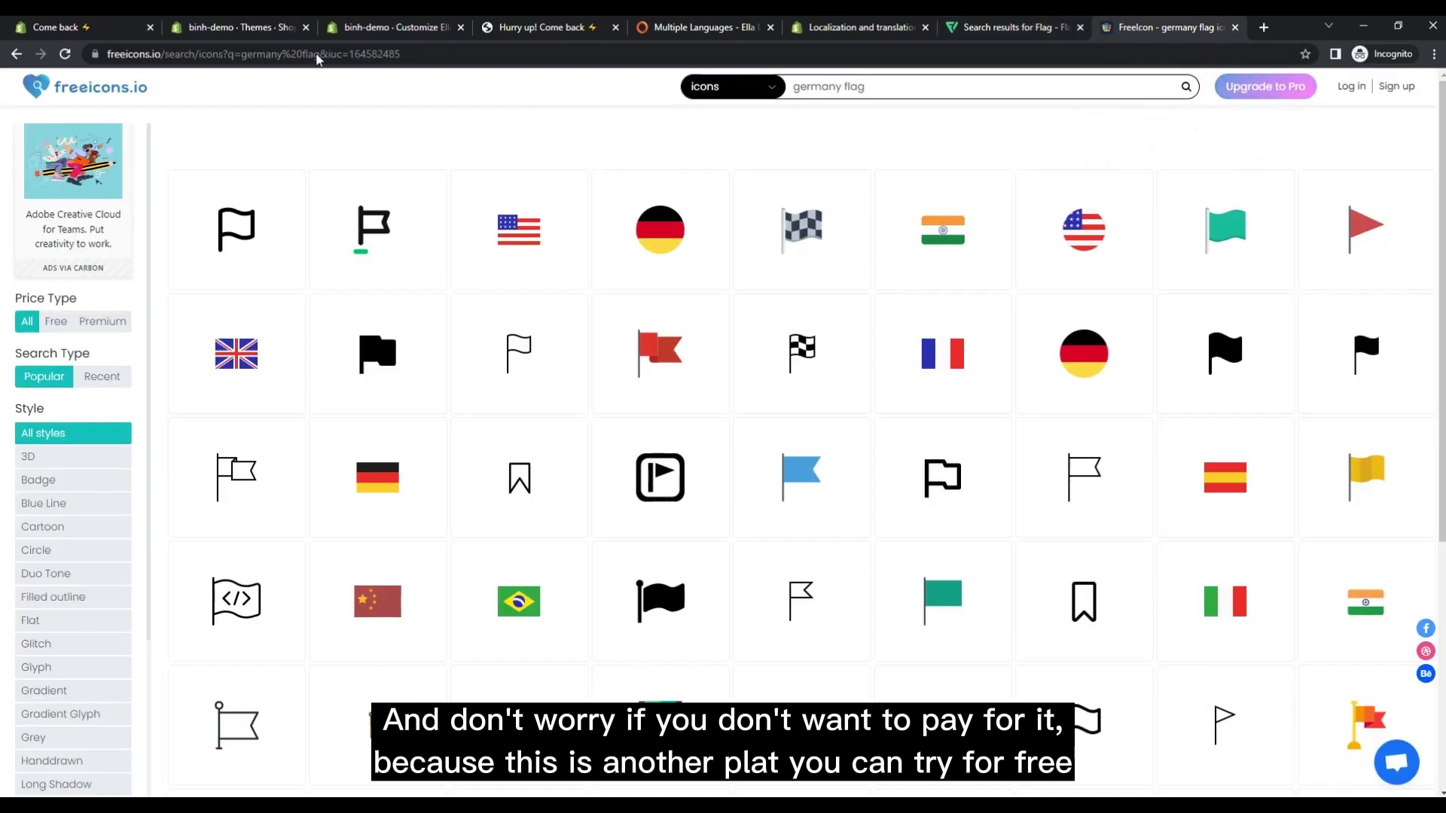
left_click(343, 54)
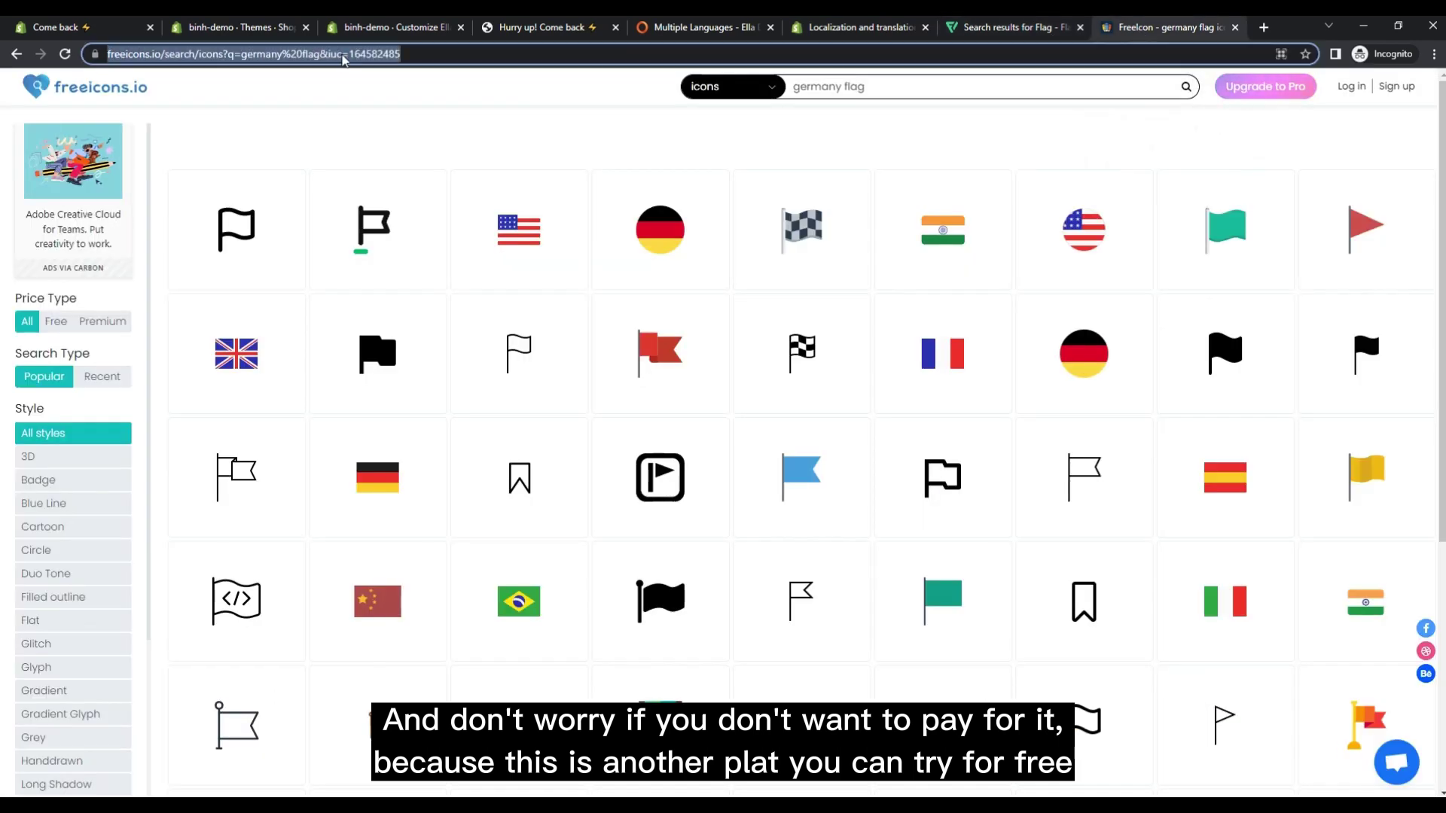
left_click(162, 55)
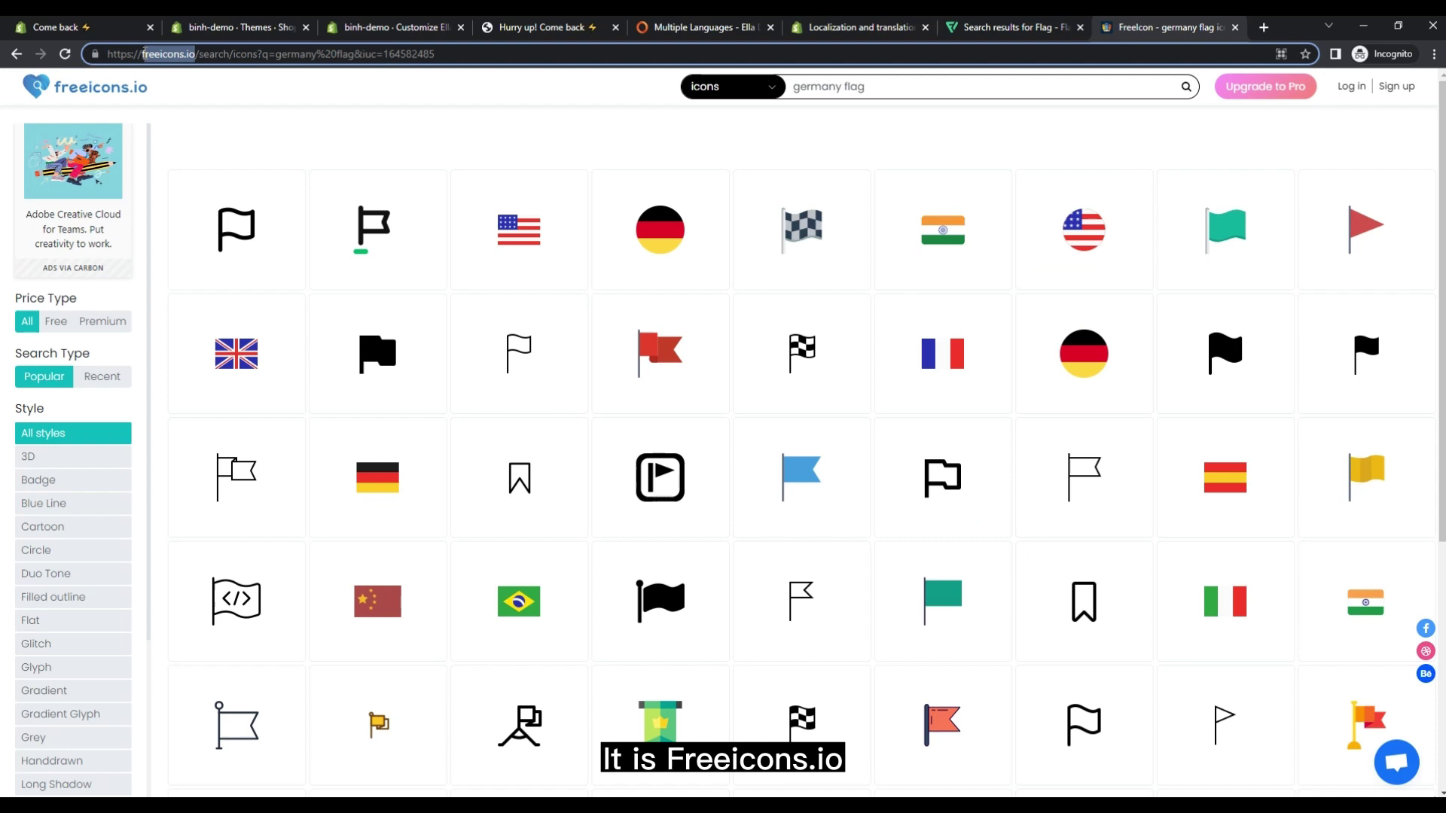
left_click(1083, 353)
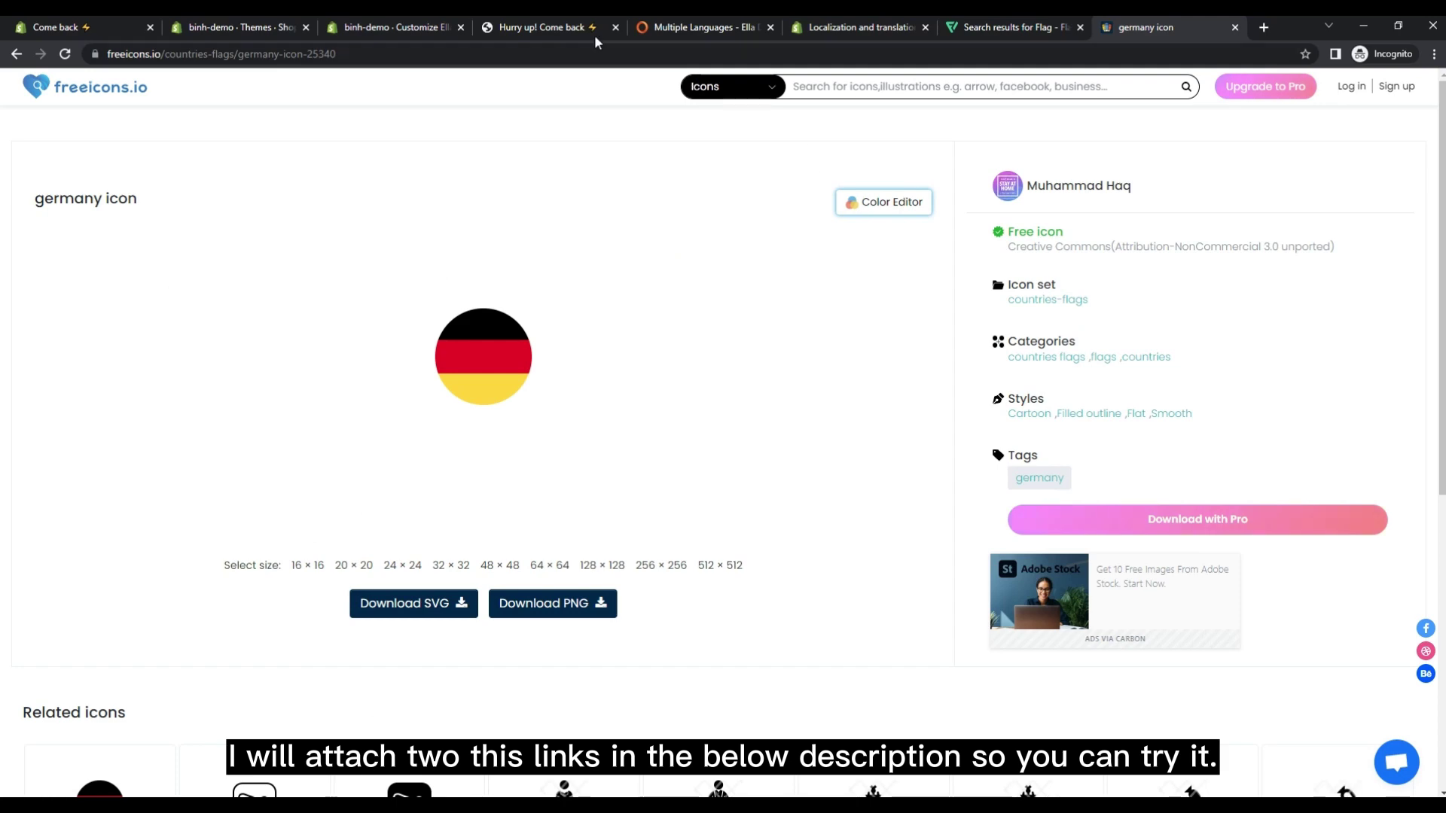
- Back in the Ella theme editor, check the Language 2 code de and scroll to Multiple Languages
left_click(407, 28)
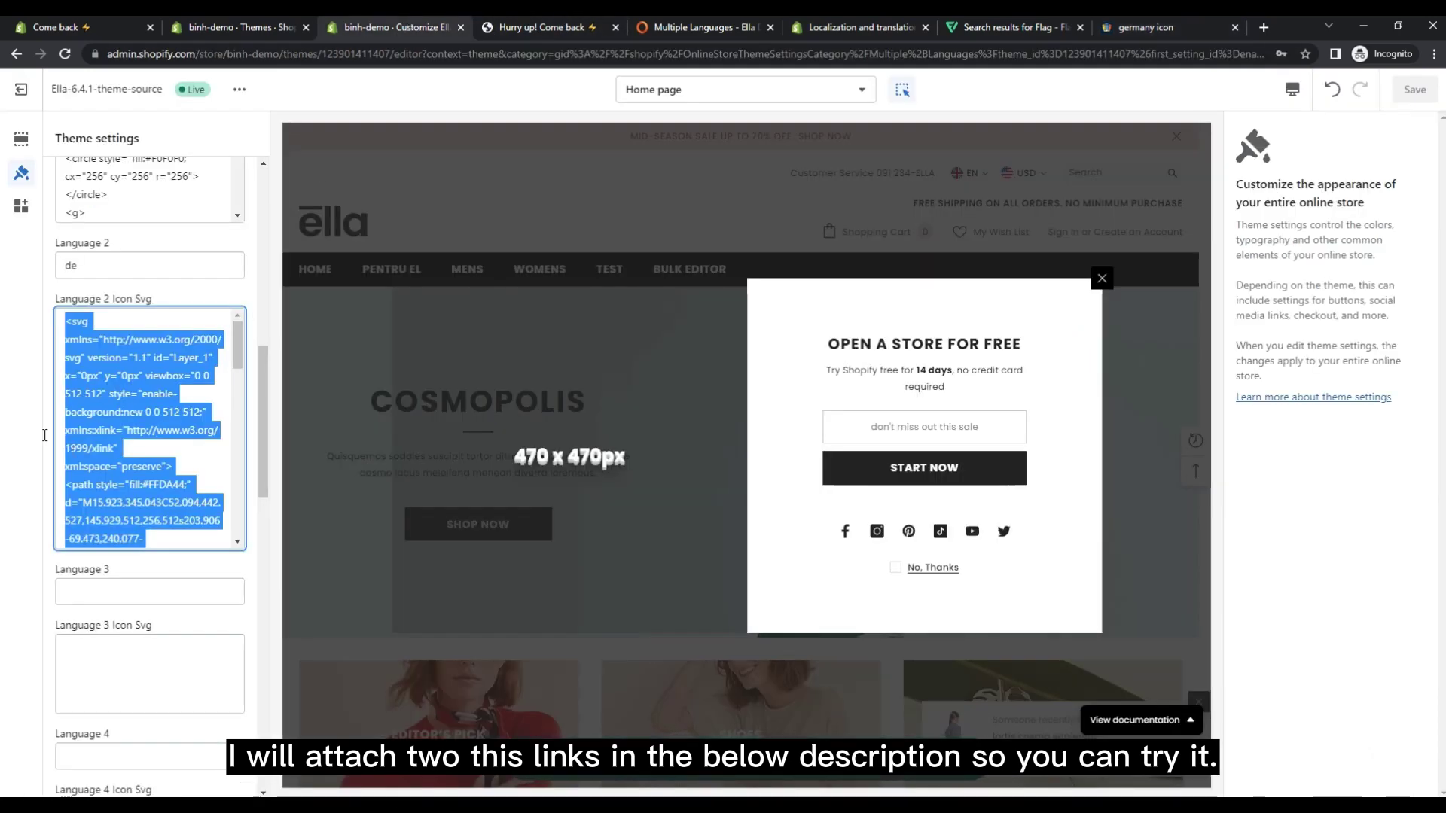
left_click(66, 578)
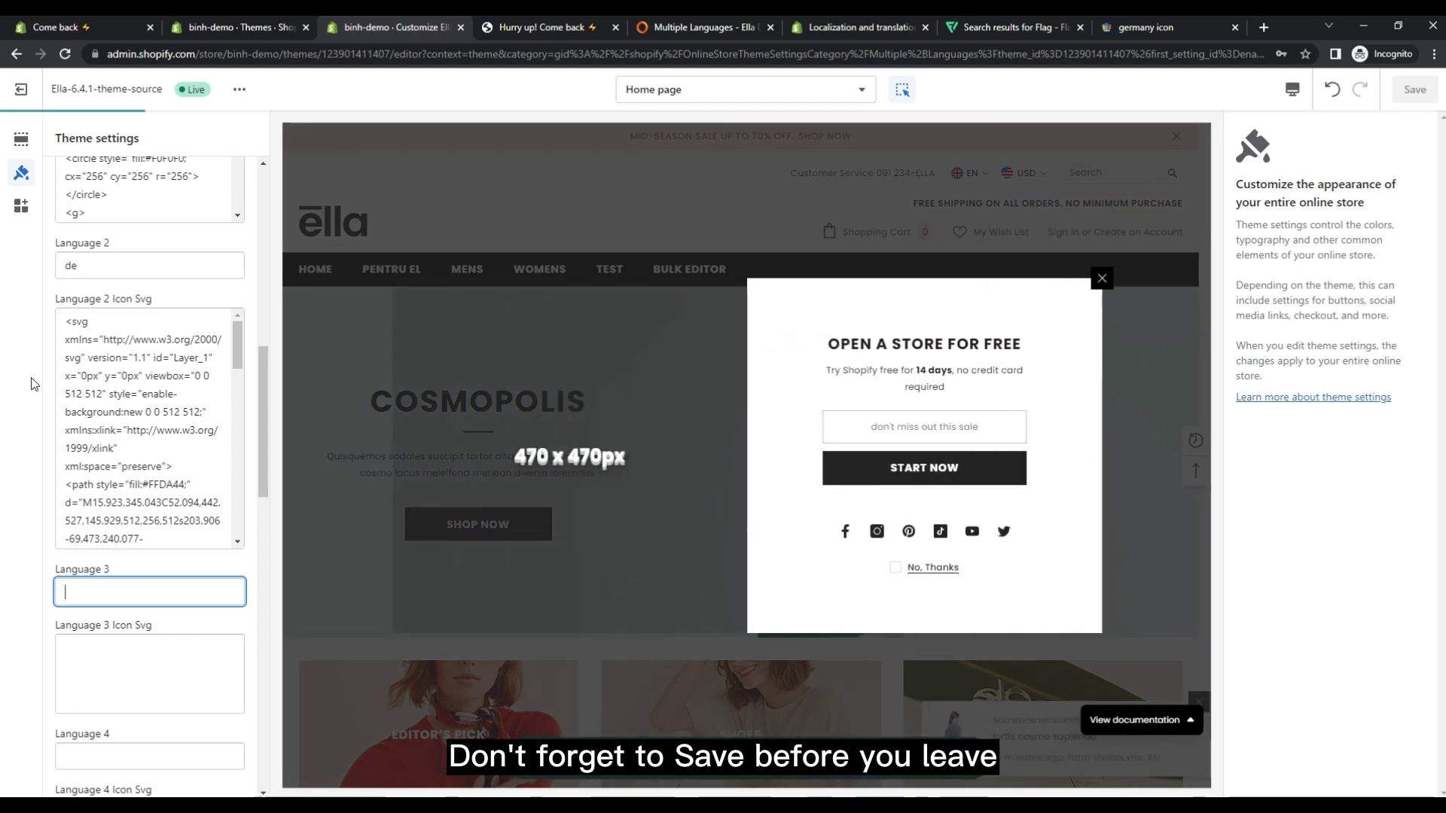
double_click(68, 266)
left_click(28, 276)
scroll(38, 362, "up", 6)
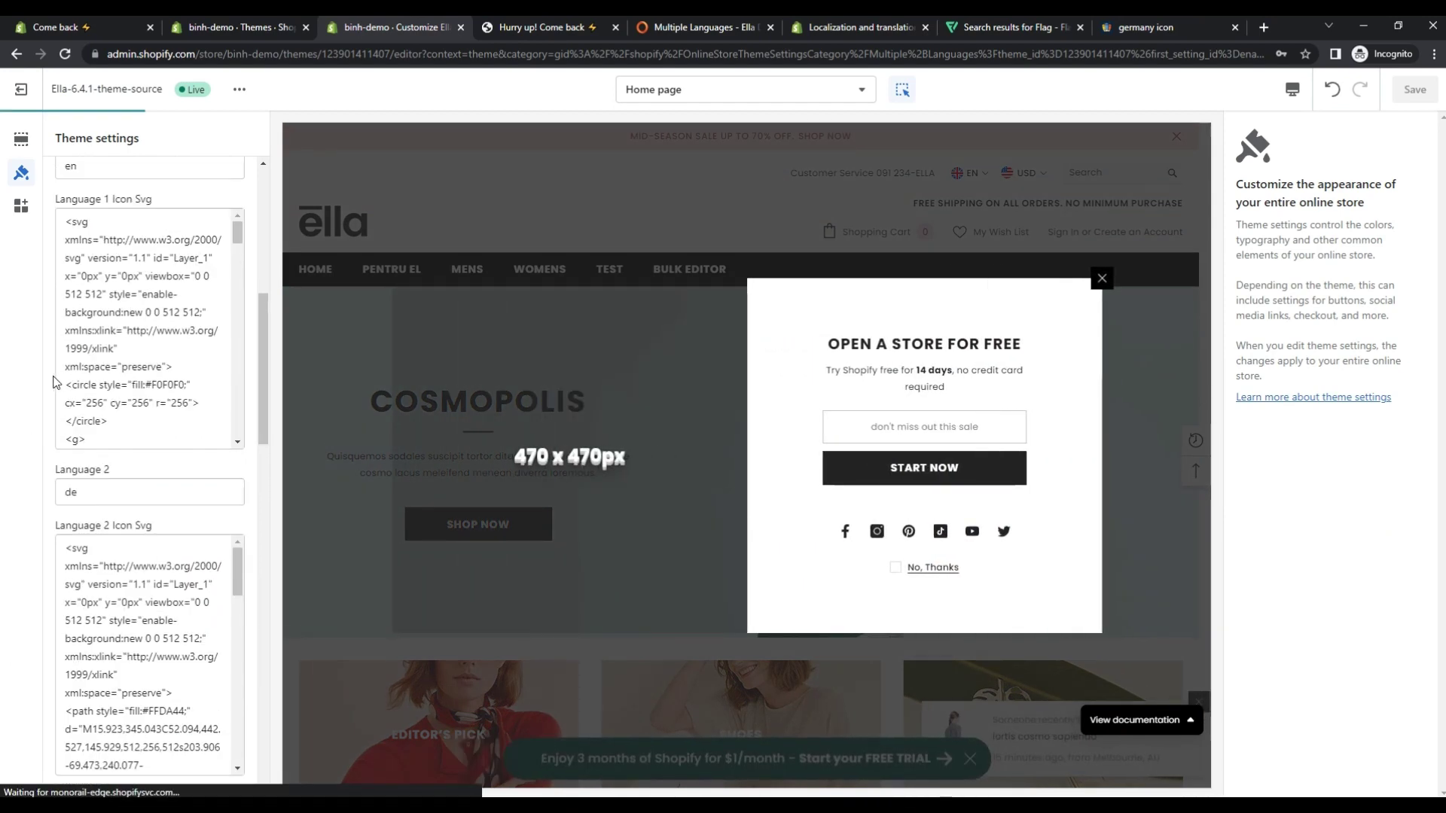
scroll(51, 383, "up", 4)
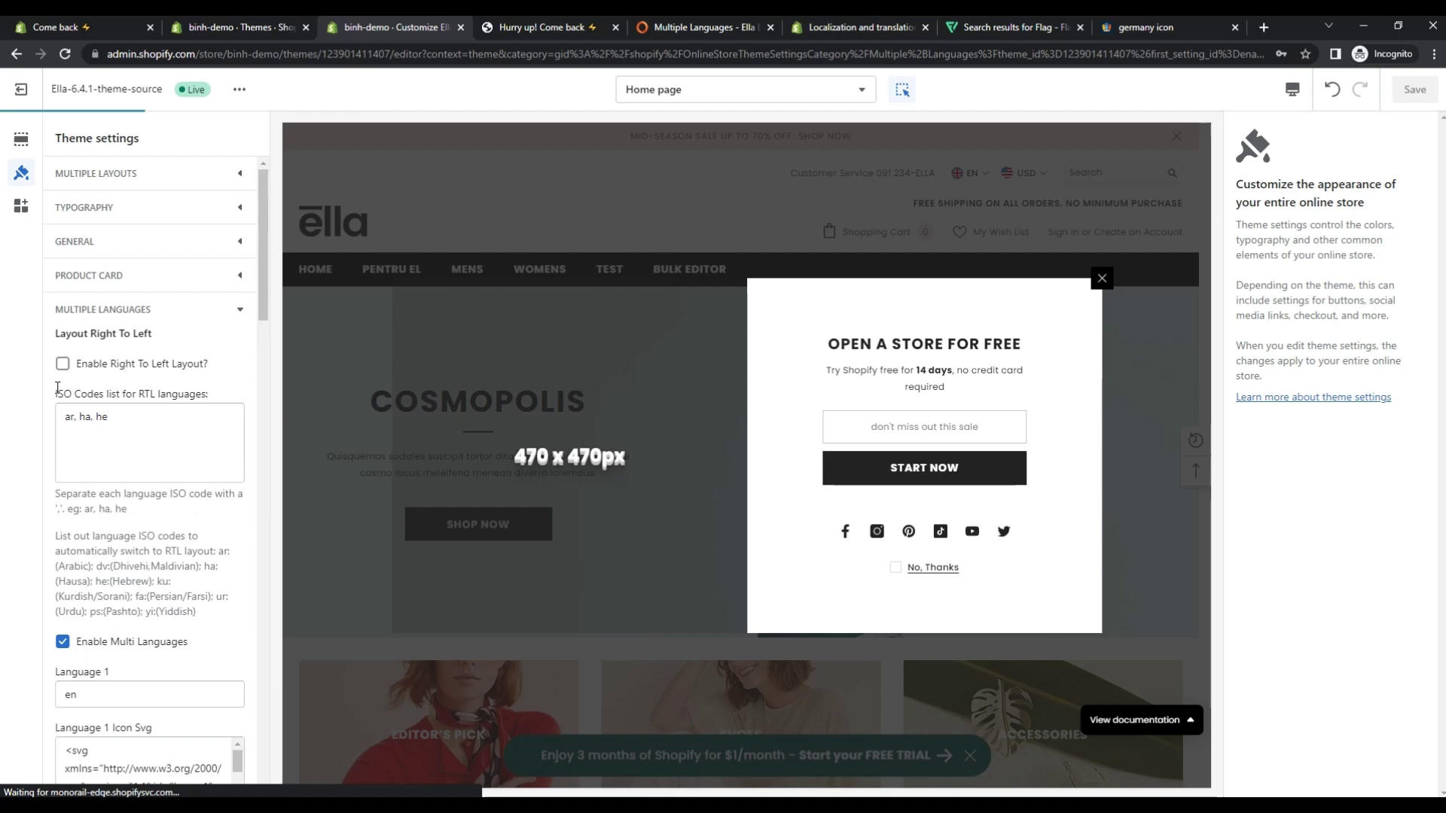
- Go to Settings > Languages, where English is the only published language
left_click(253, 26)
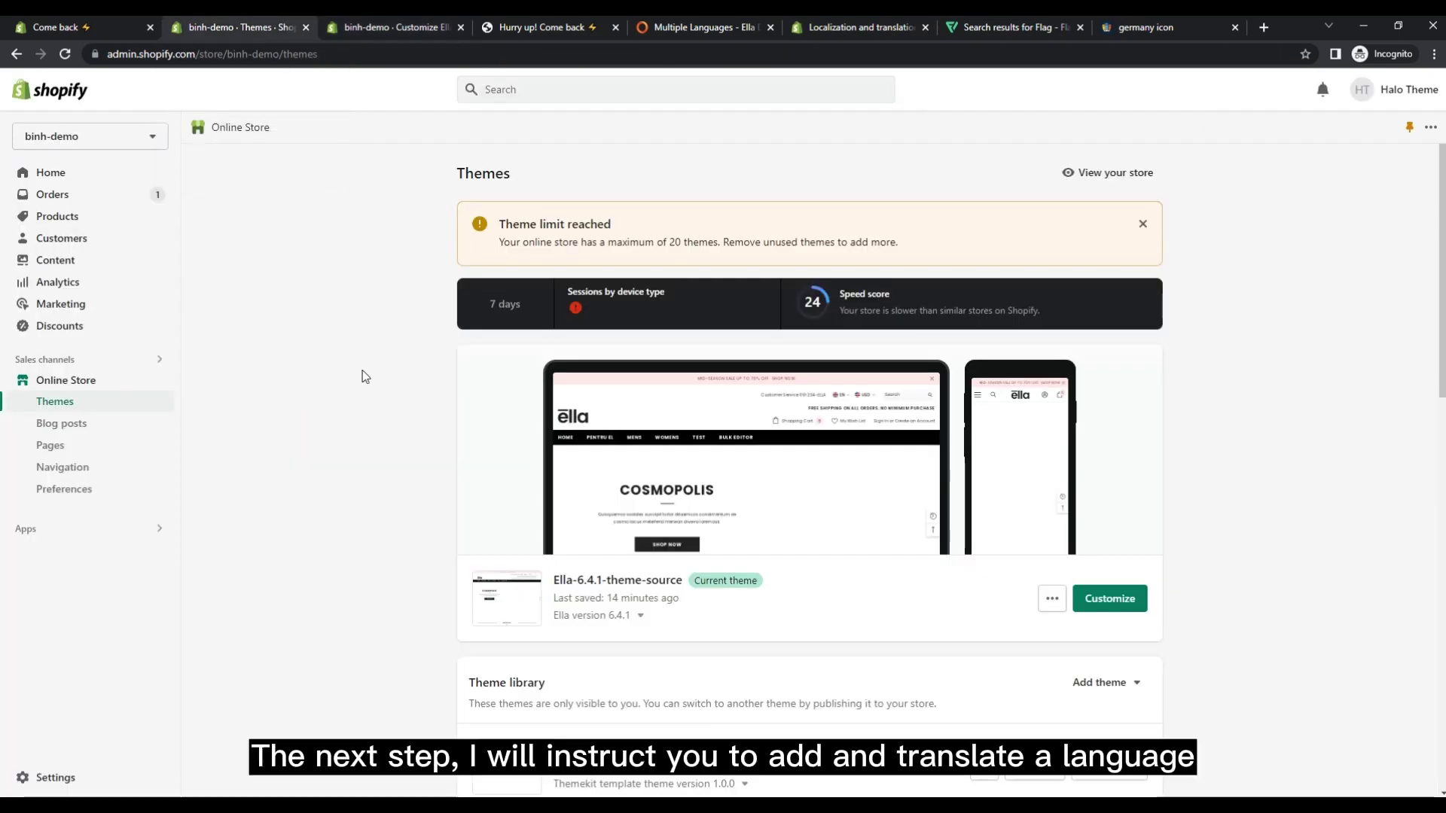
scroll(364, 376, "down", 3)
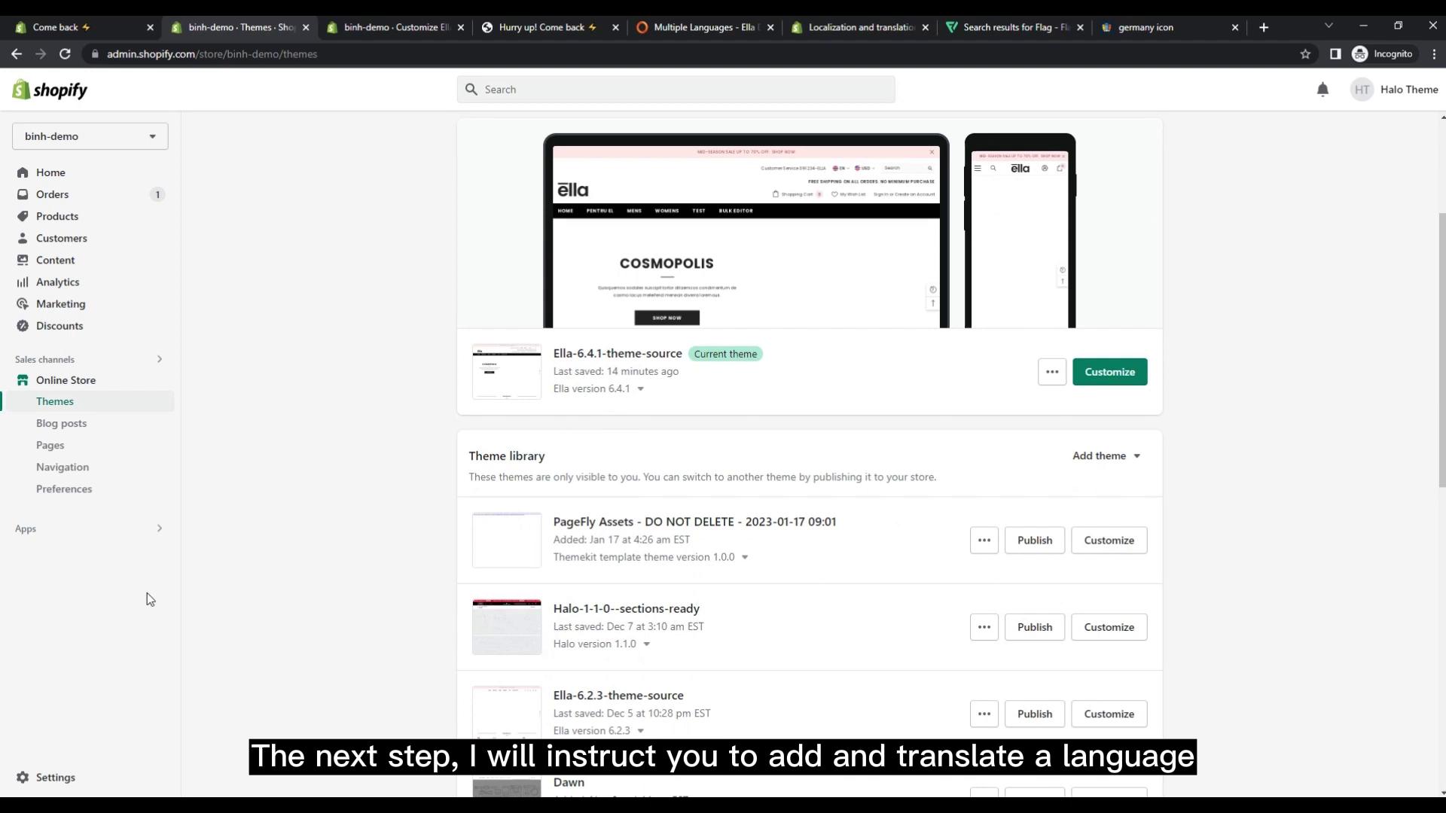
left_click(52, 778)
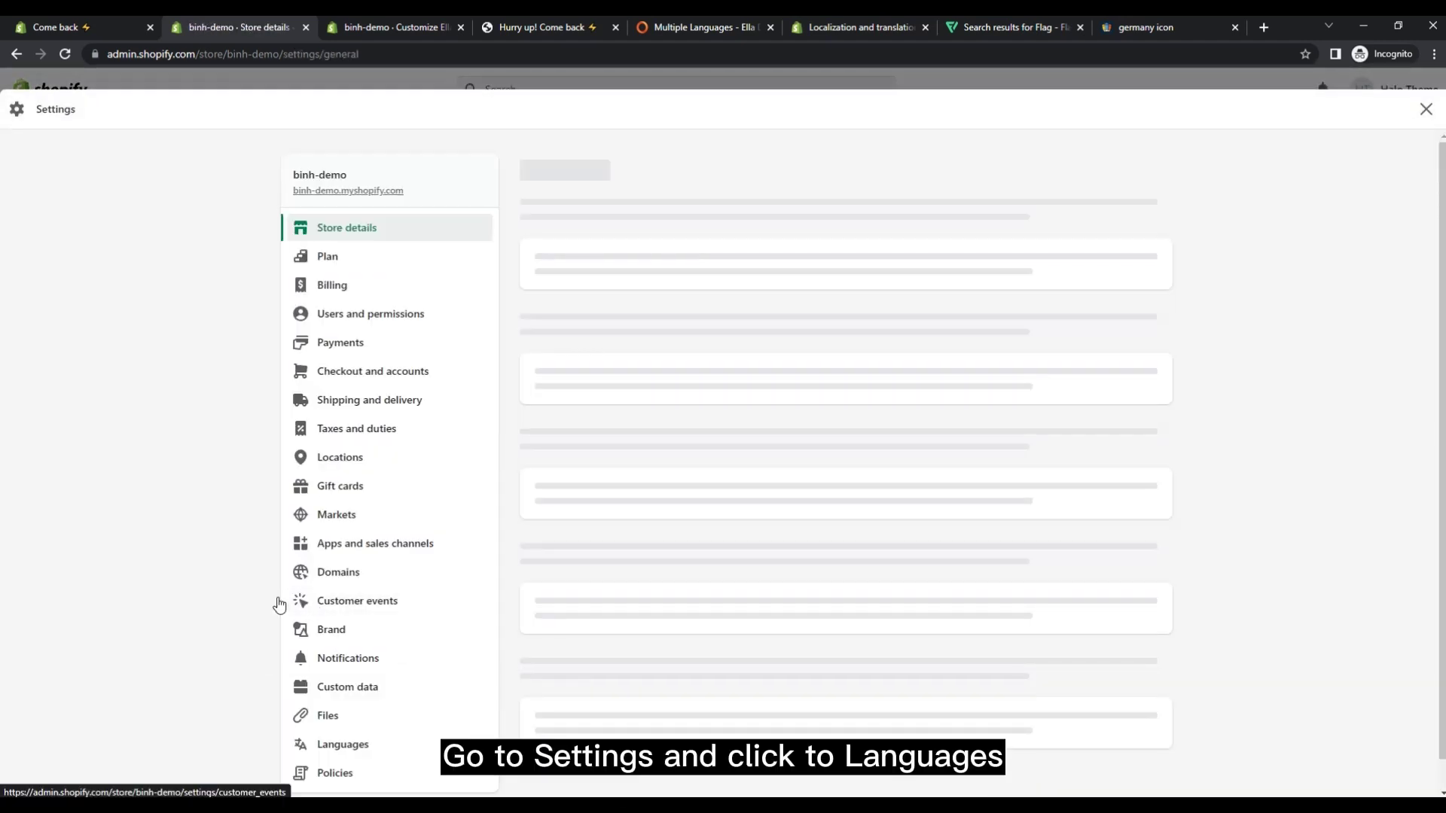
scroll(158, 557, "down", 2)
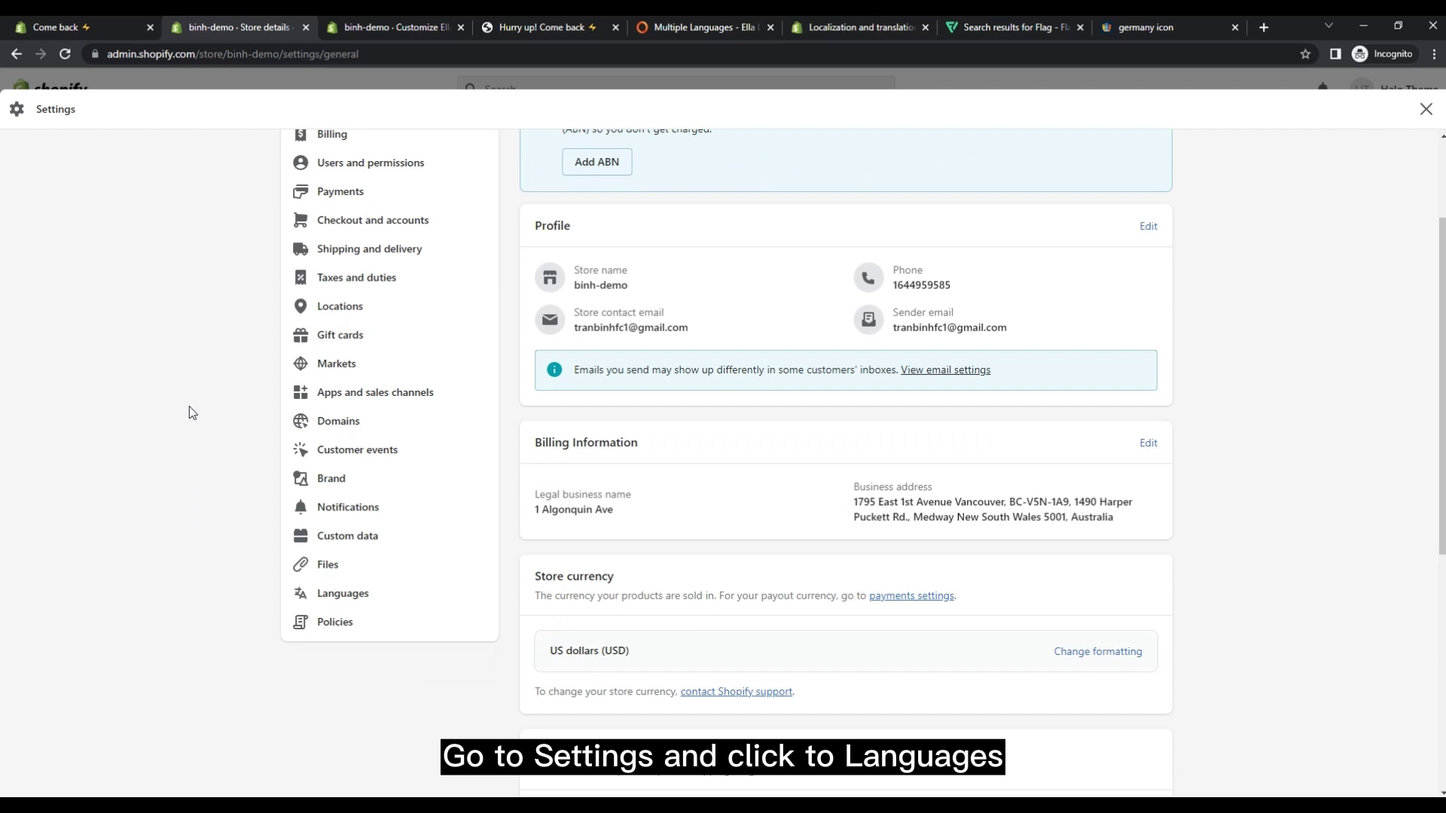
left_click(343, 594)
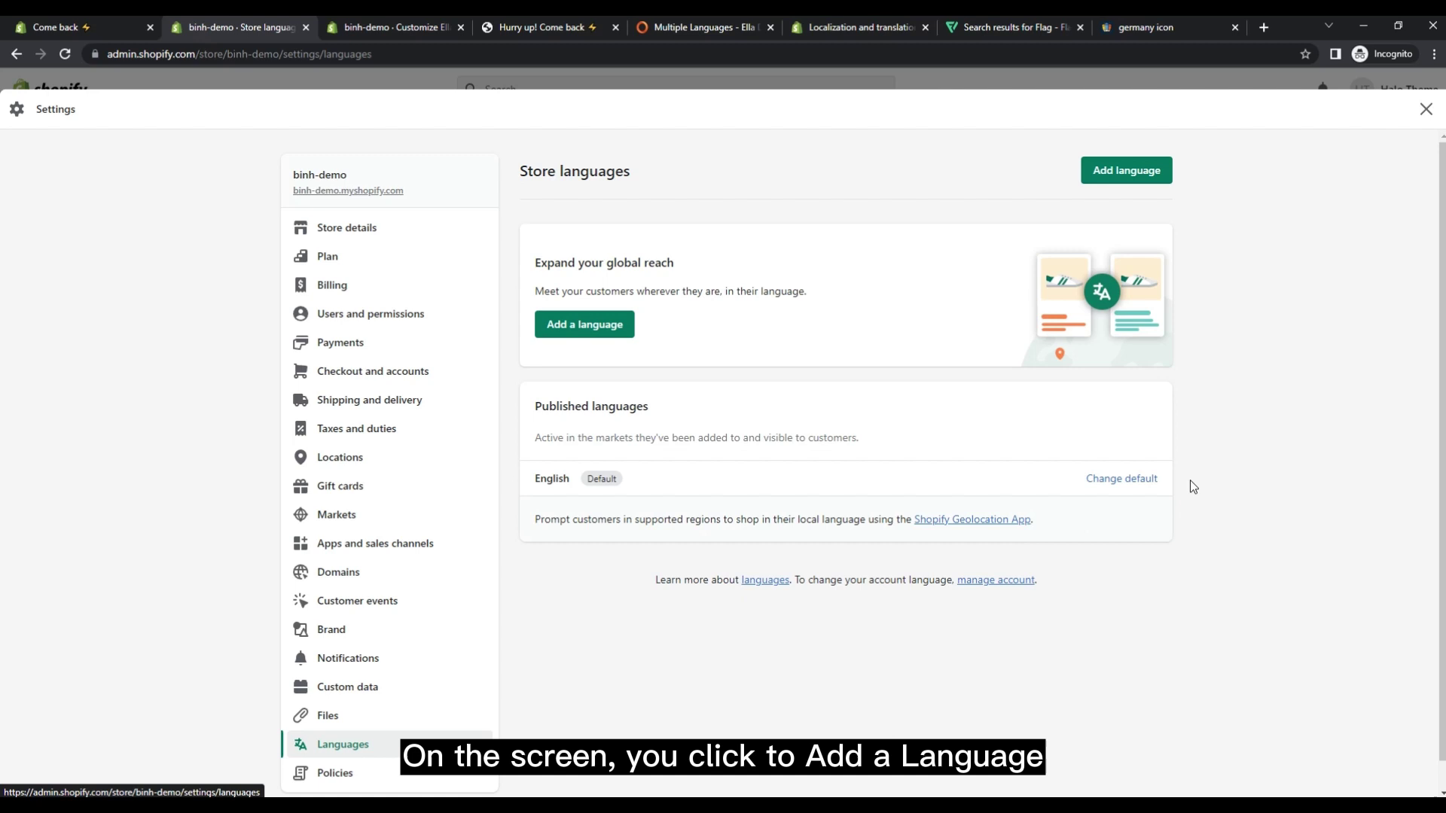
- Pick German from the Add language list and add it beside English as a published language
left_click(594, 333)
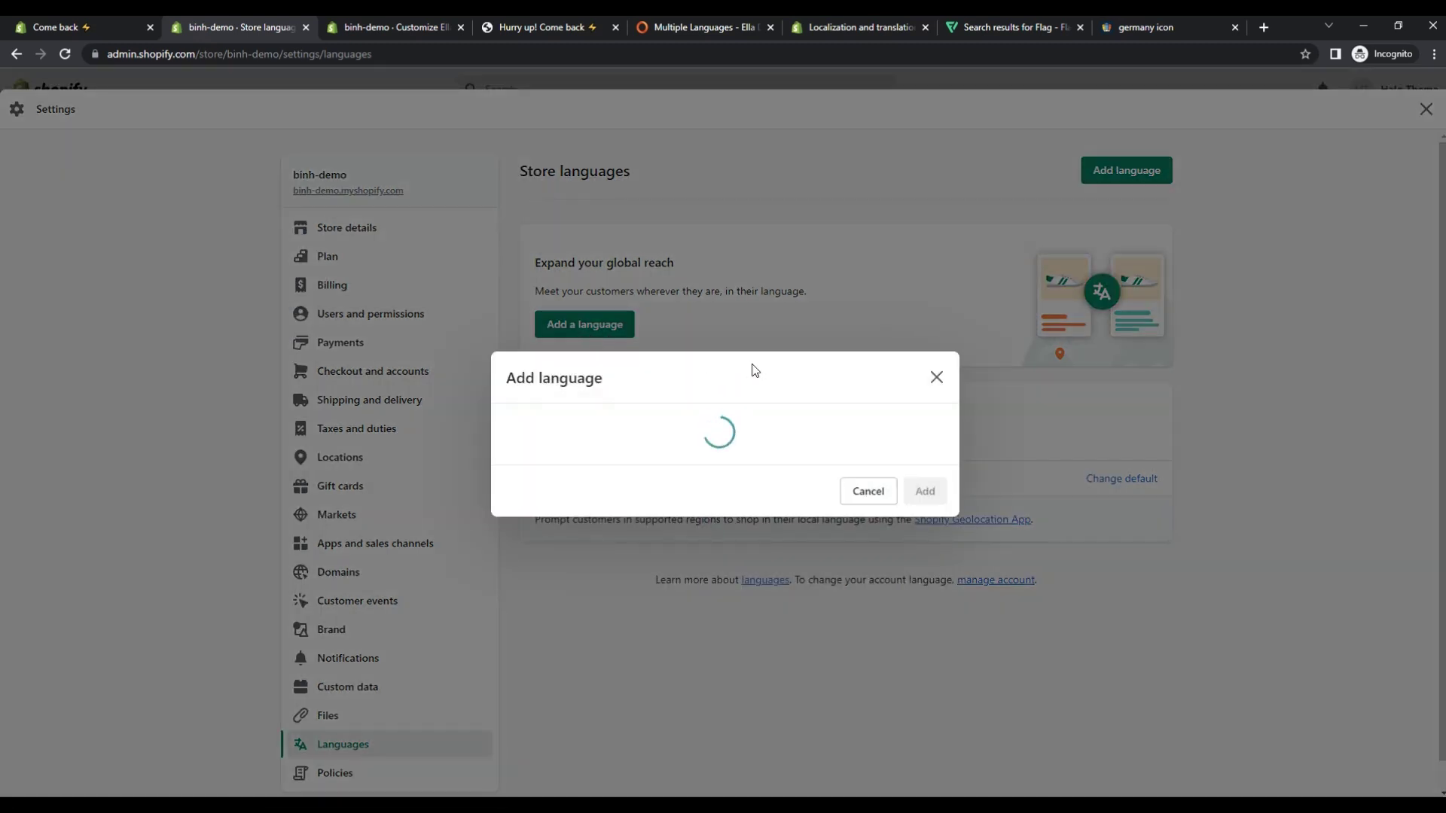
left_click(693, 443)
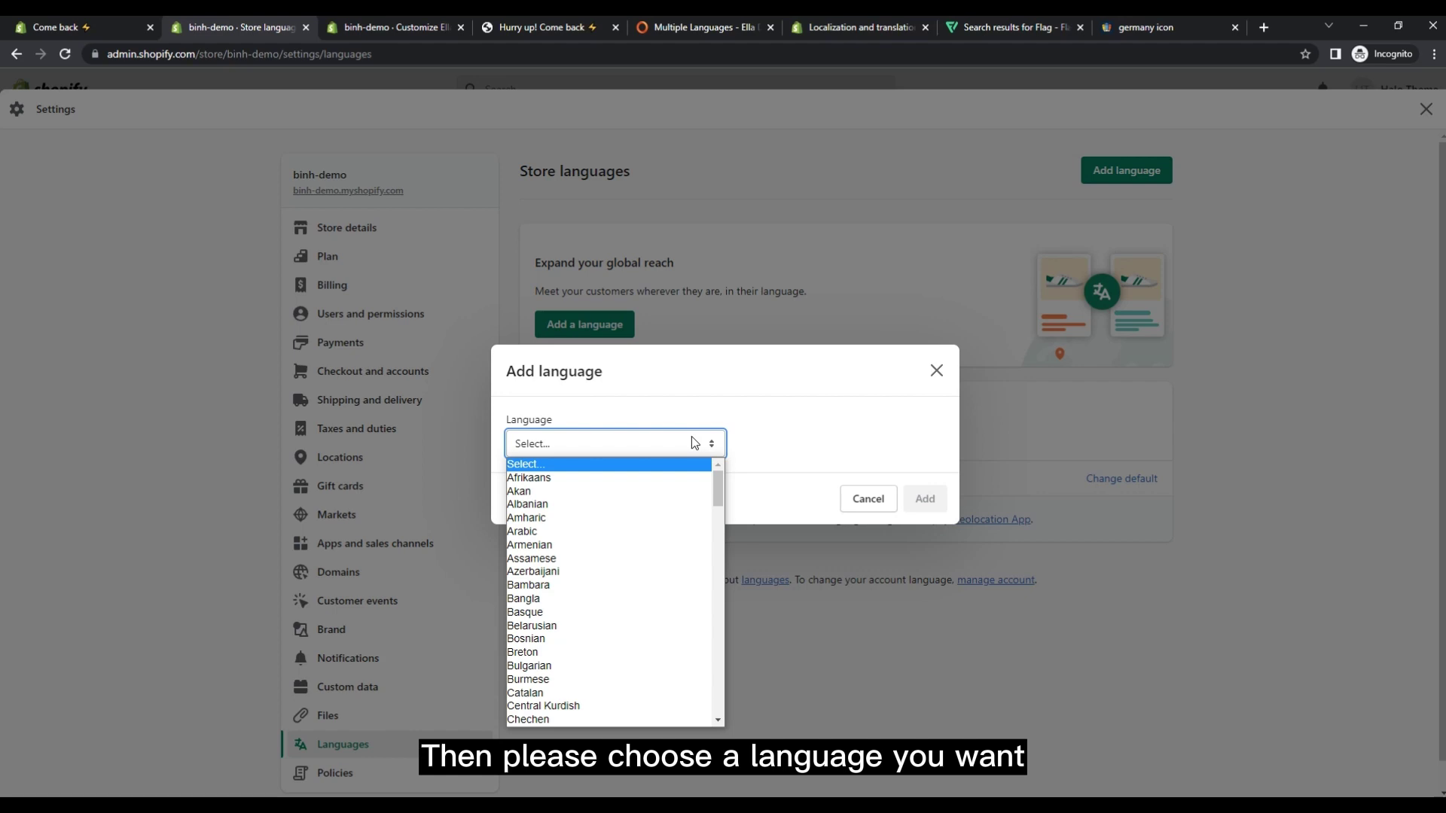
scroll(647, 597, "down", 3)
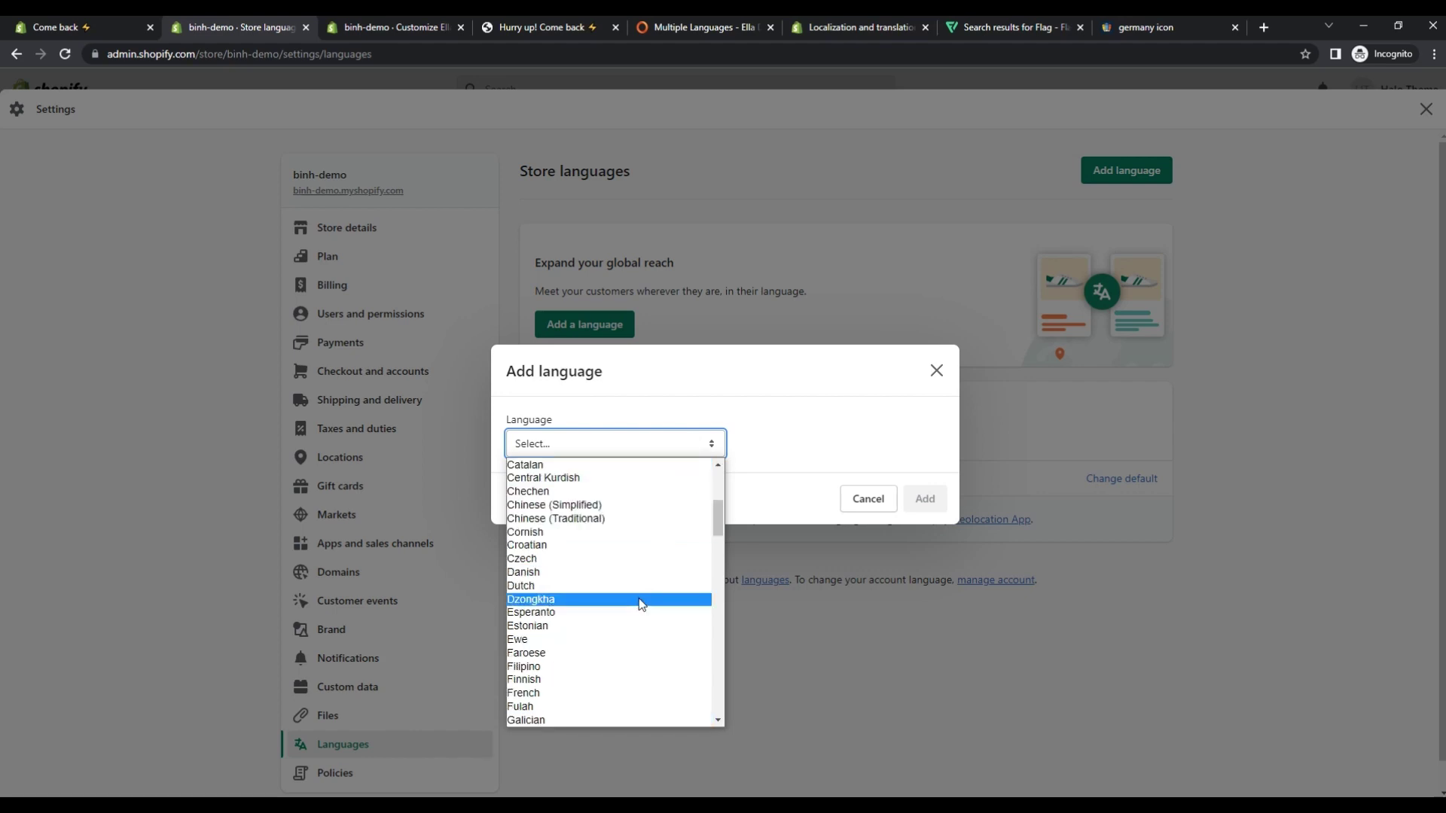
scroll(640, 601, "down", 3)
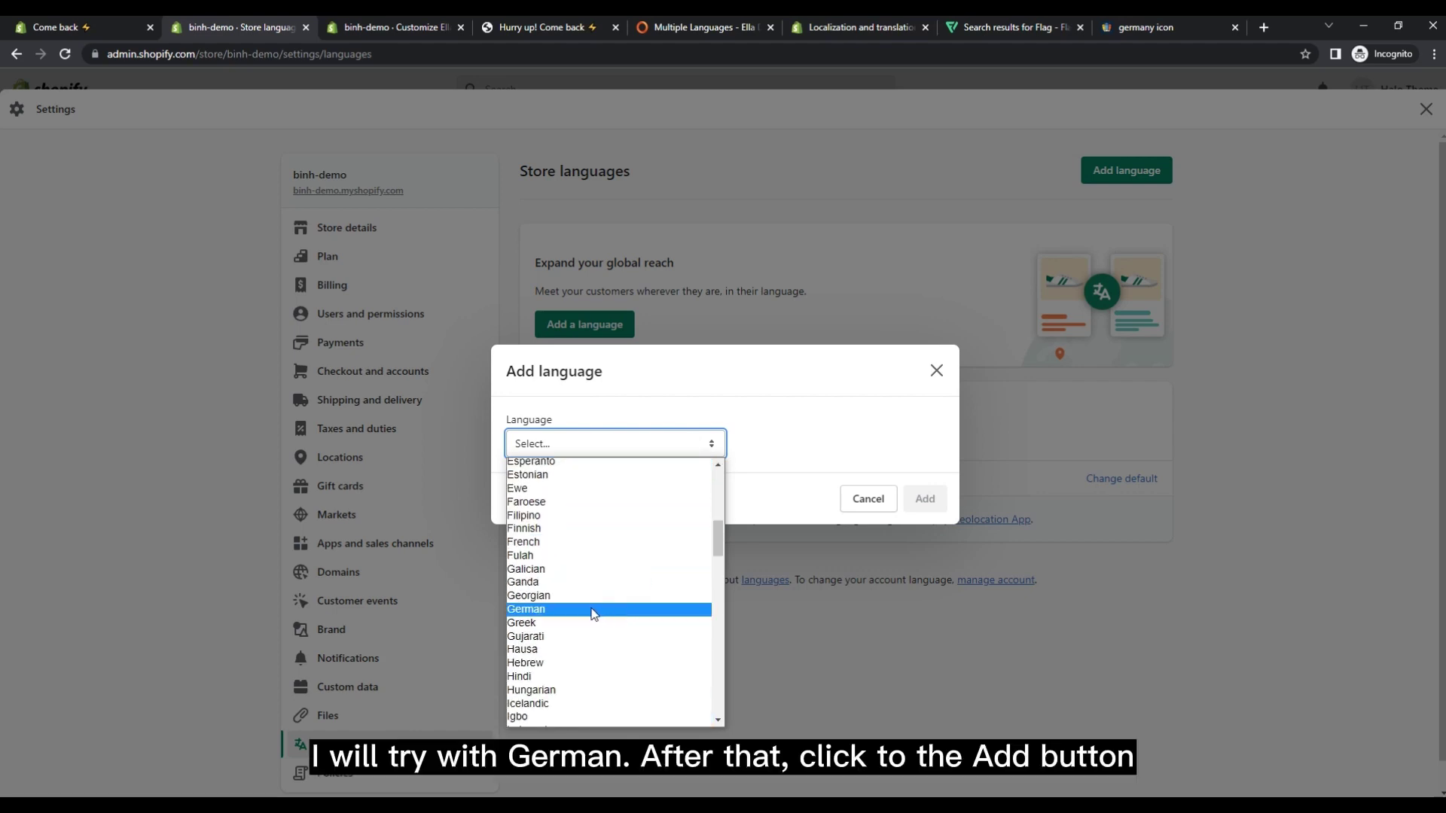
left_click(592, 610)
left_click(612, 421)
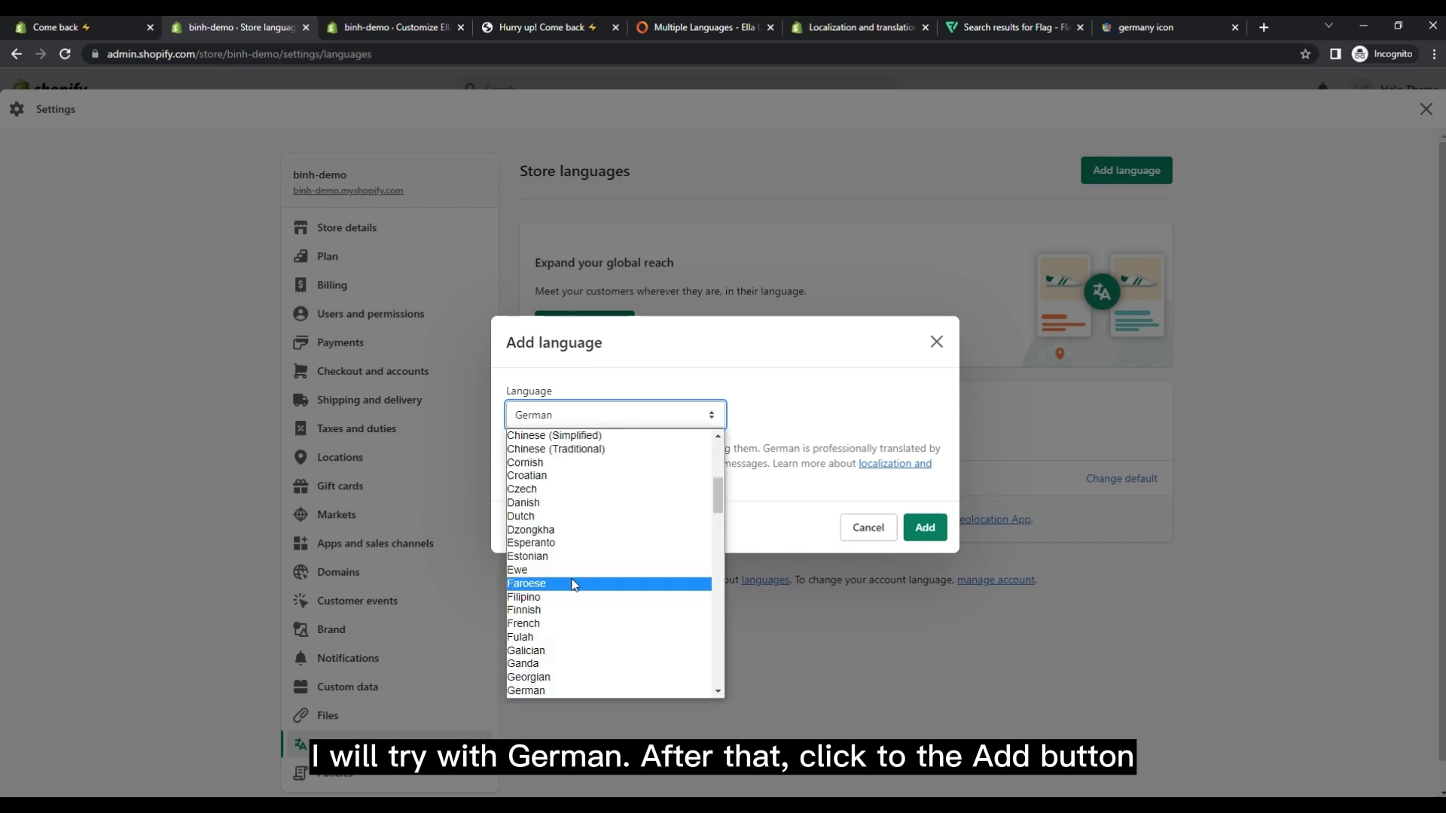
scroll(574, 584, "down", 2)
left_click(585, 537)
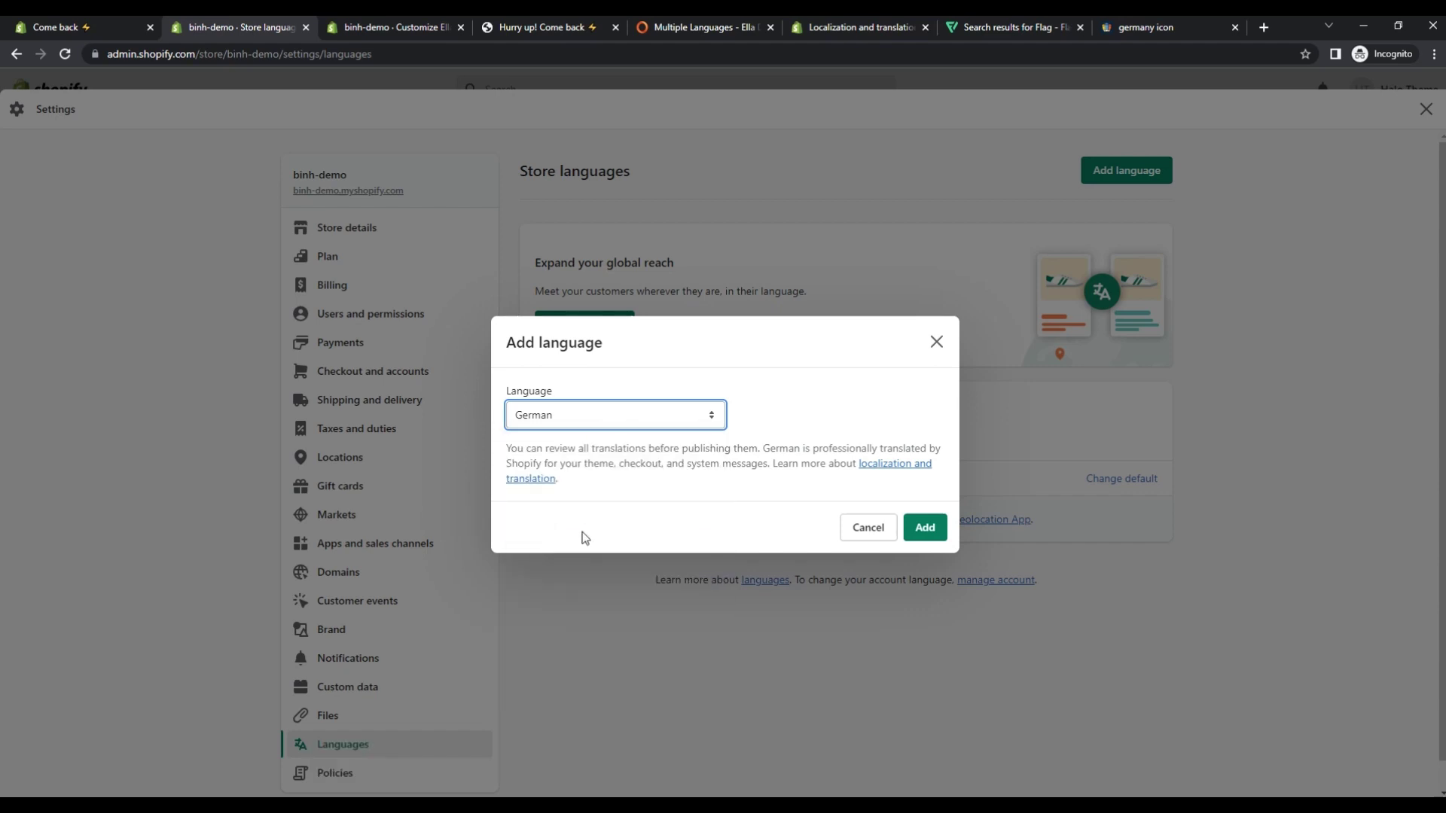
left_click(925, 530)
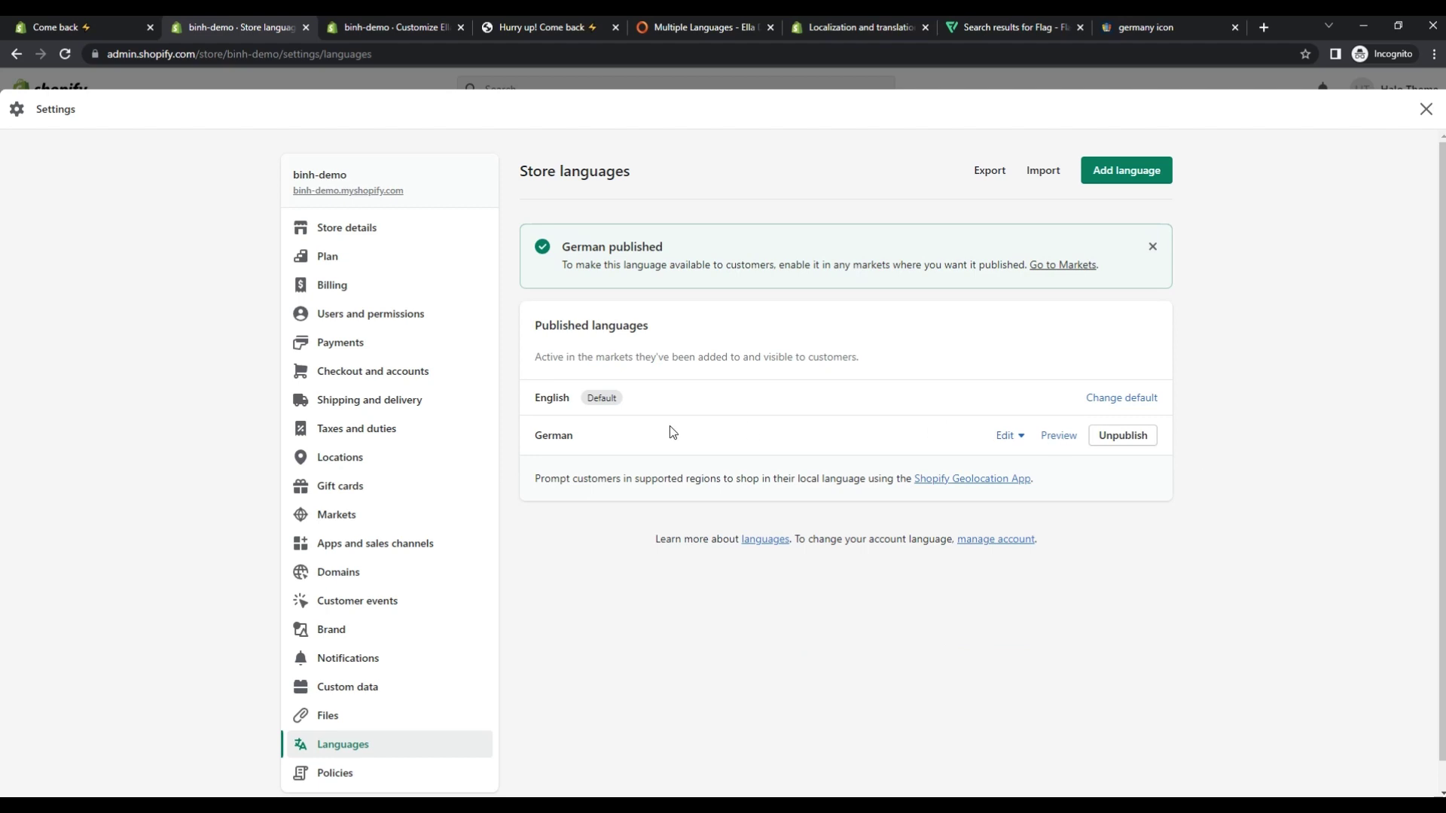
- Open Edit default theme content for the current Ella-6.4.1-theme-source theme
left_click(1426, 108)
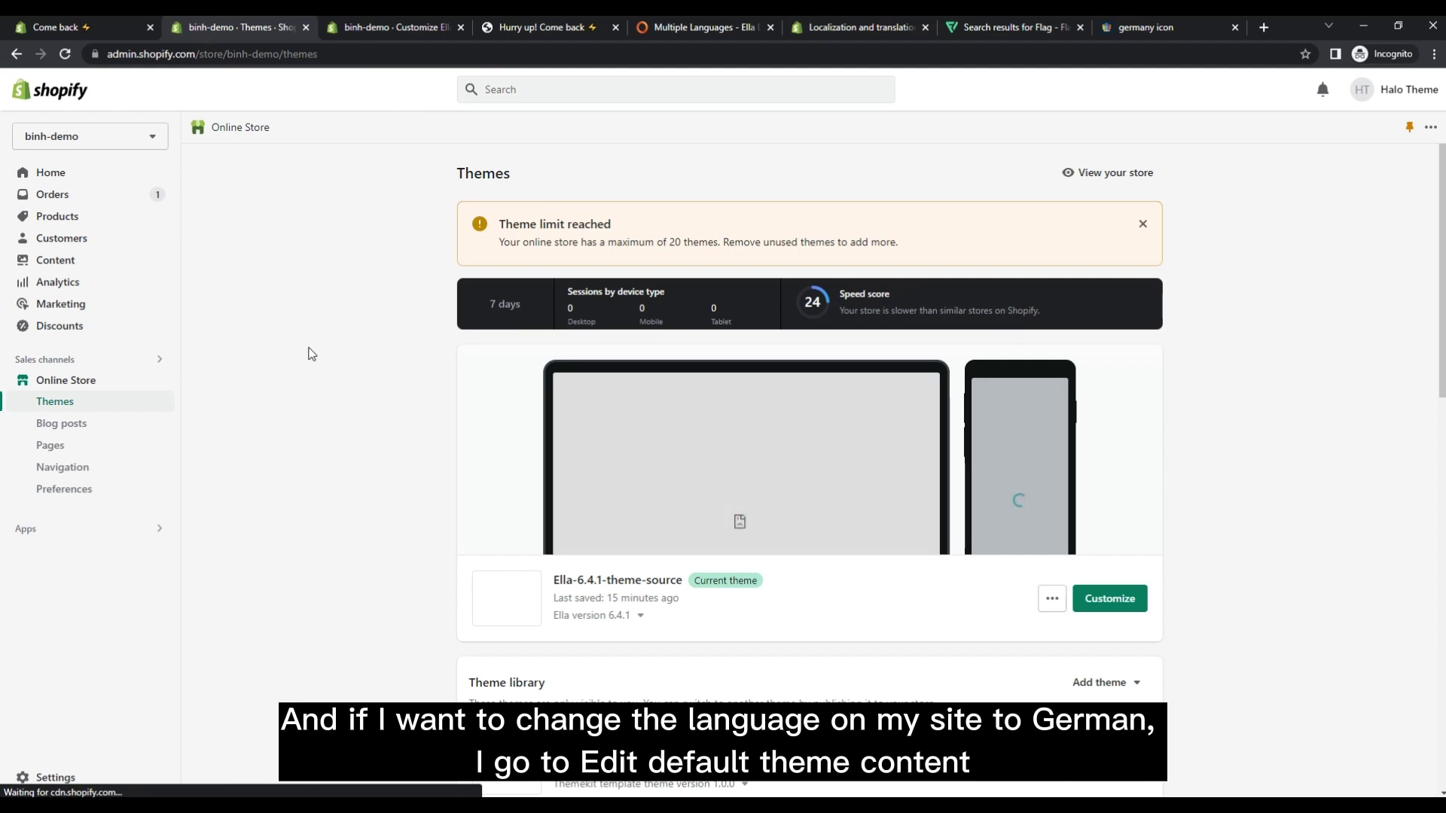
scroll(312, 354, "down", 3)
scroll(677, 451, "up", 2)
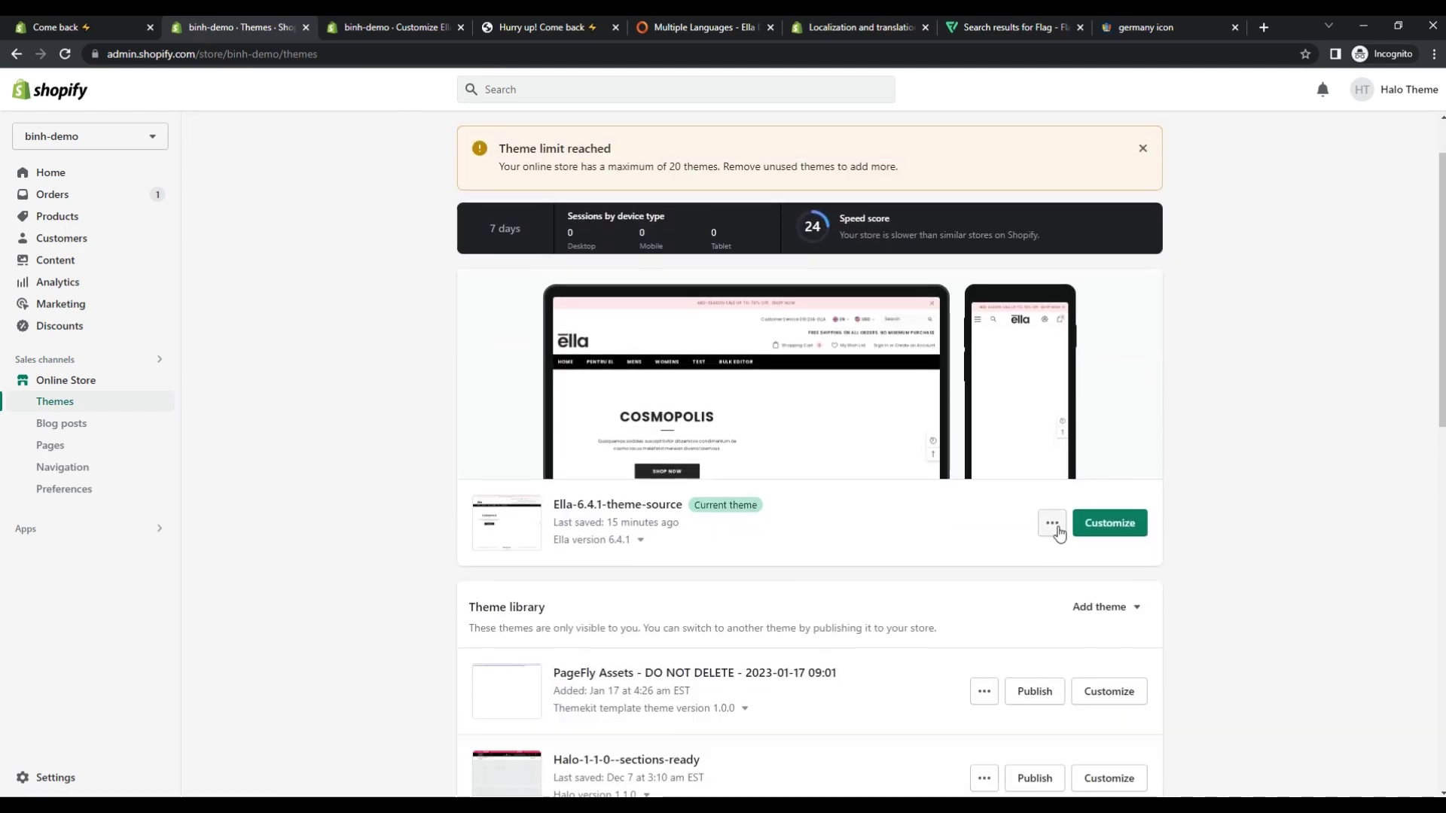
left_click(1052, 525)
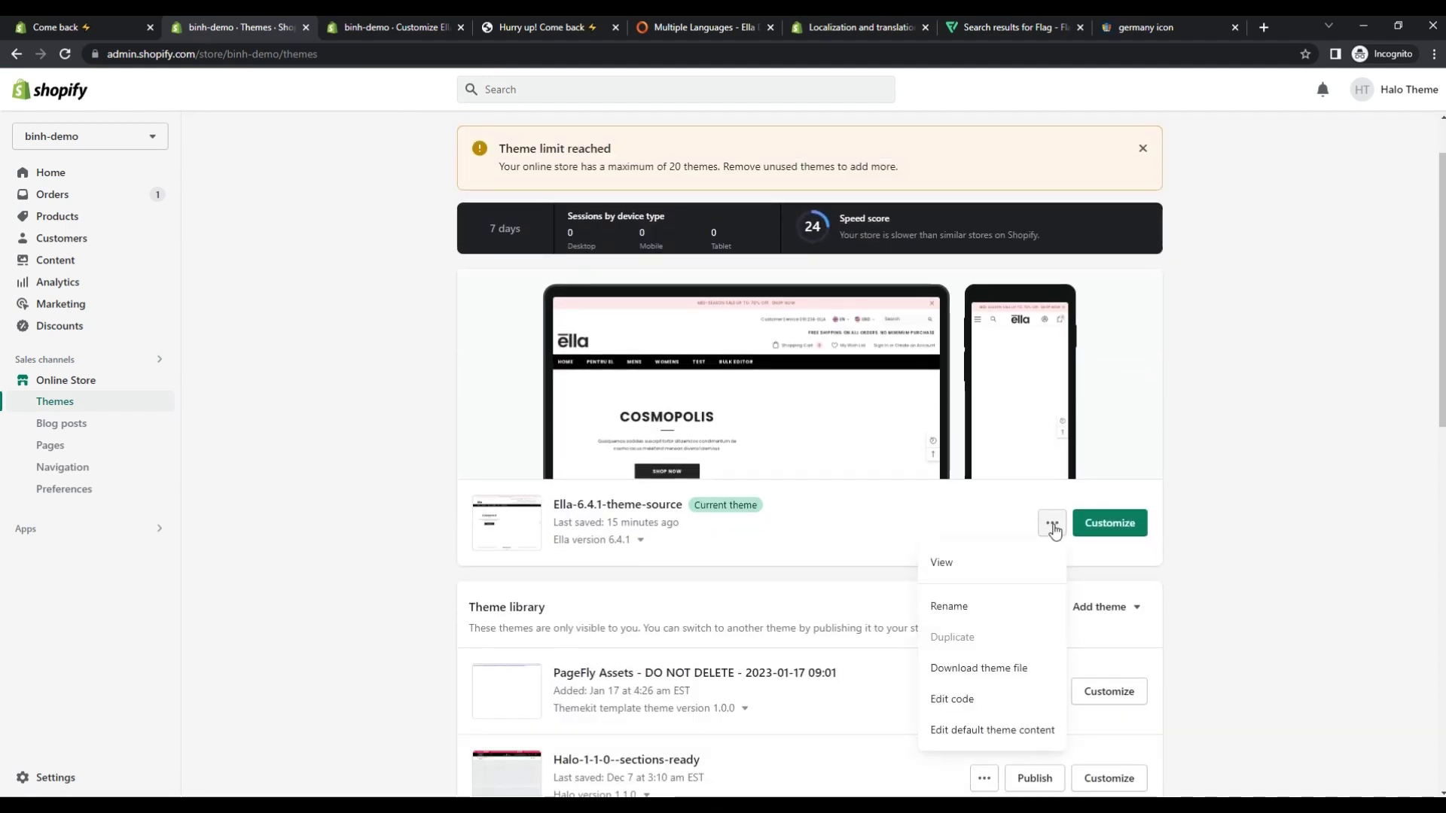
left_click(992, 732)
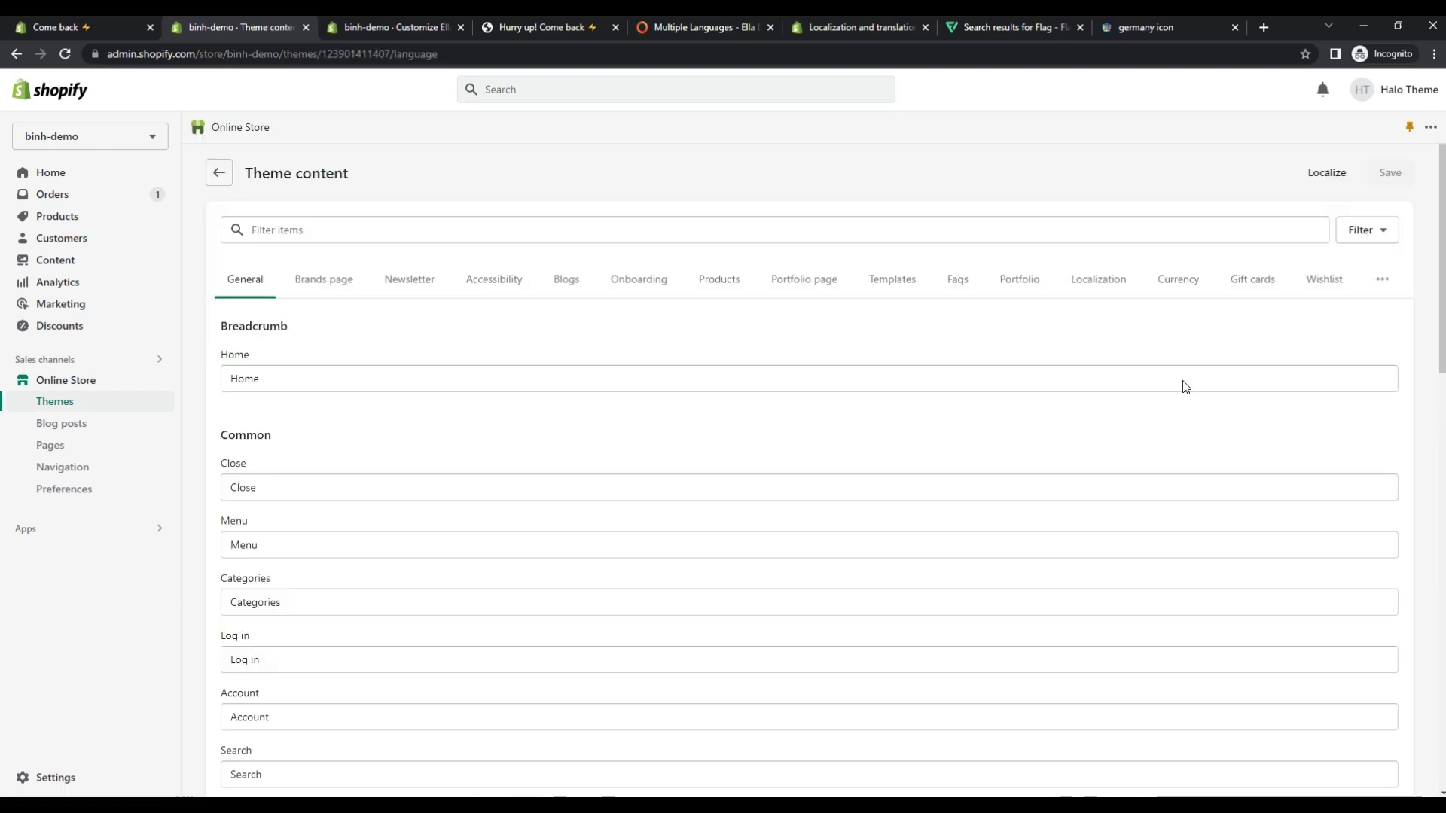
- Auto-translate the Ella theme content into German from Localize, keeping German selected, and confirm
left_click(1326, 175)
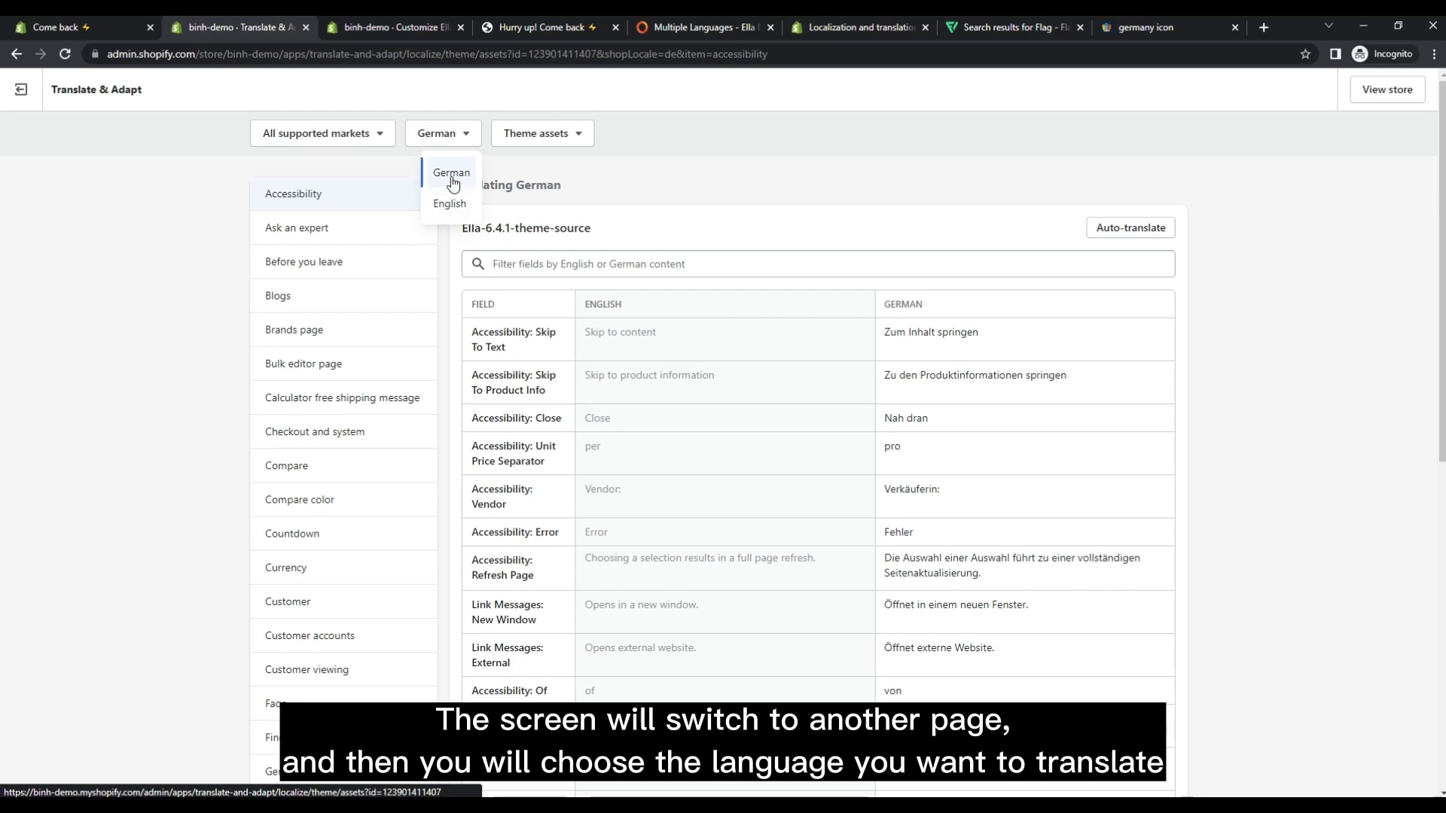
left_click(452, 175)
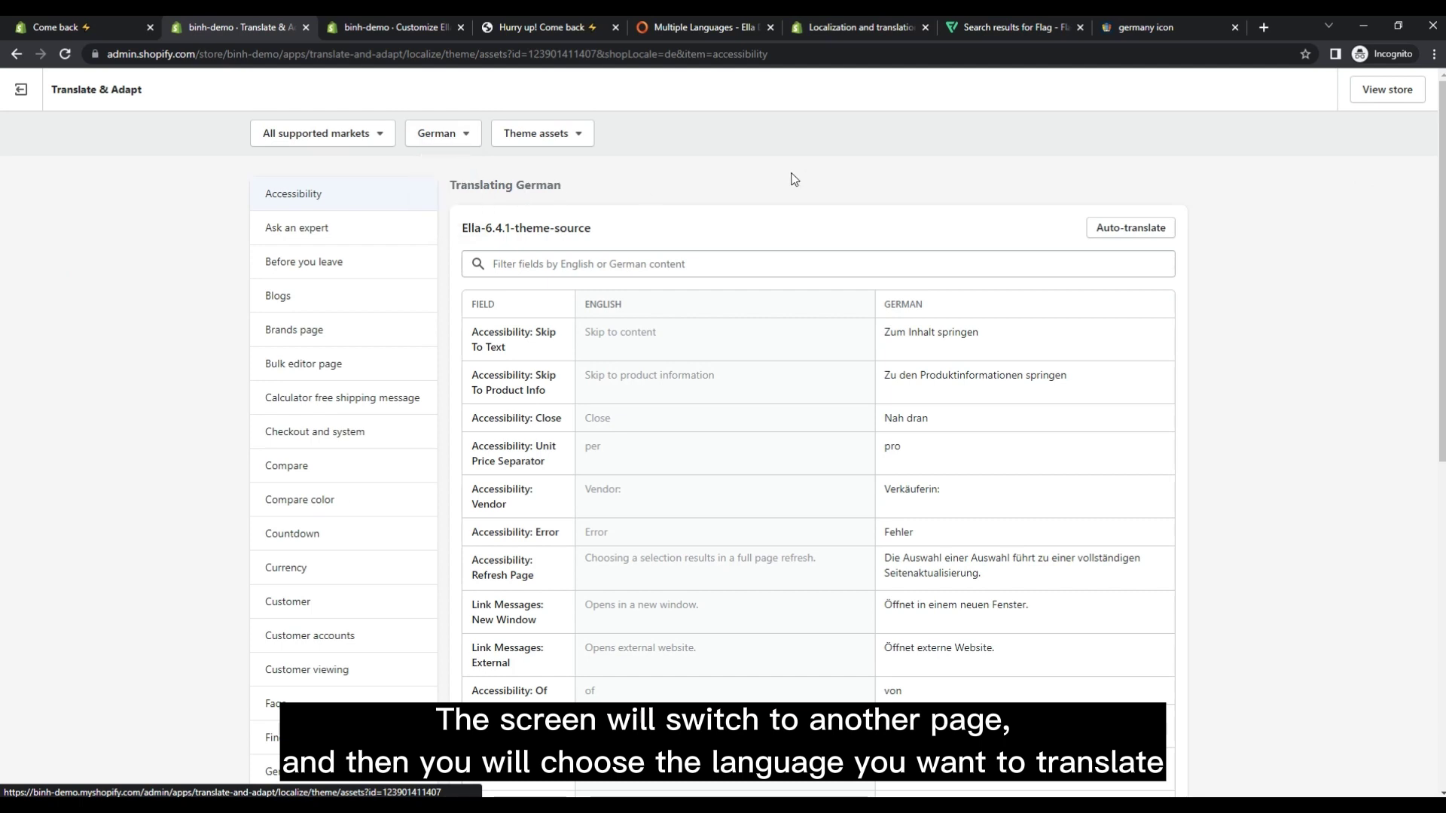
left_click(1131, 229)
left_click(907, 535)
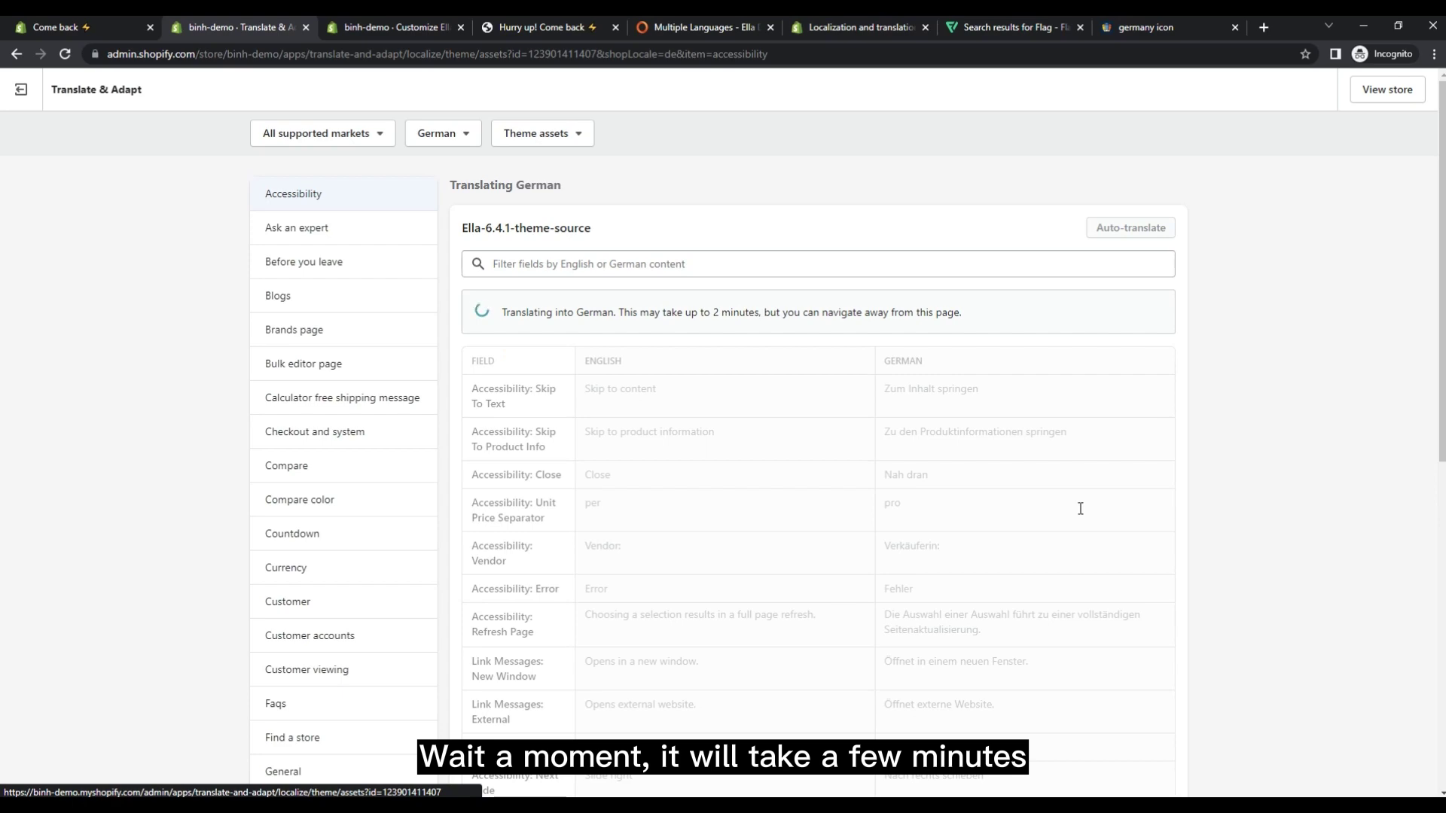
- Reload the Ella storefront and switch its language from EN to DE
left_click(518, 25)
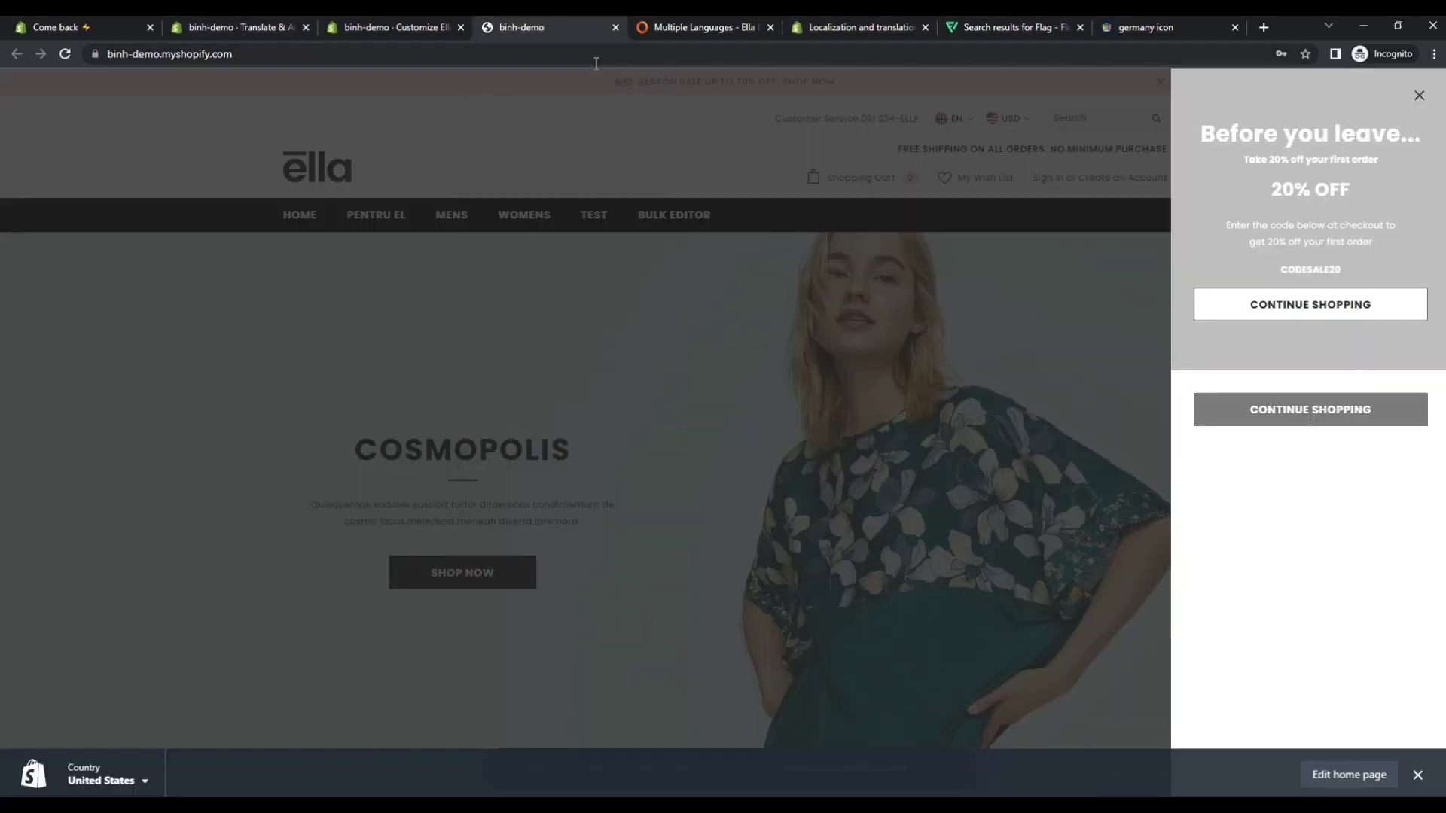
key("F5")
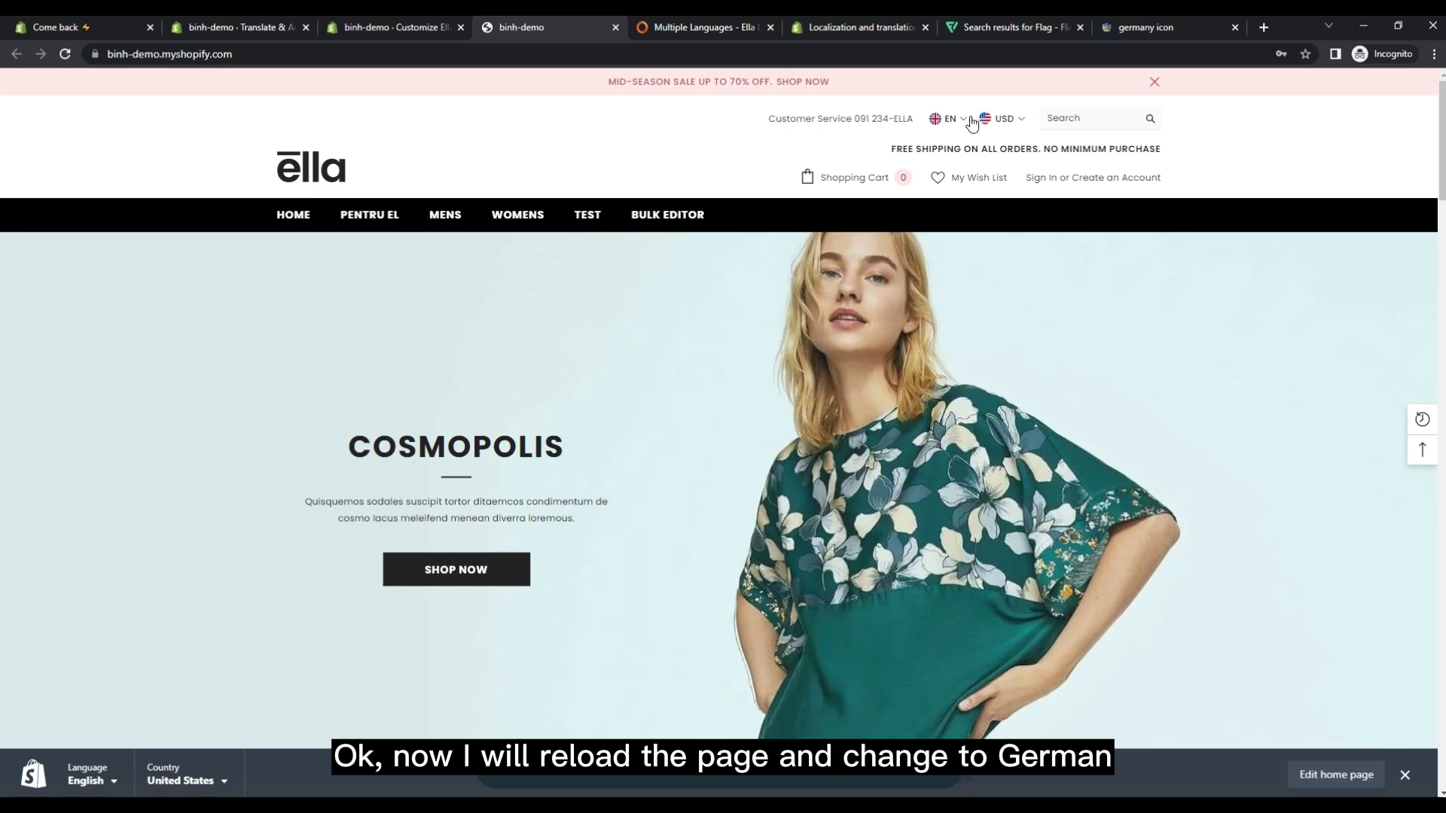
left_click(951, 121)
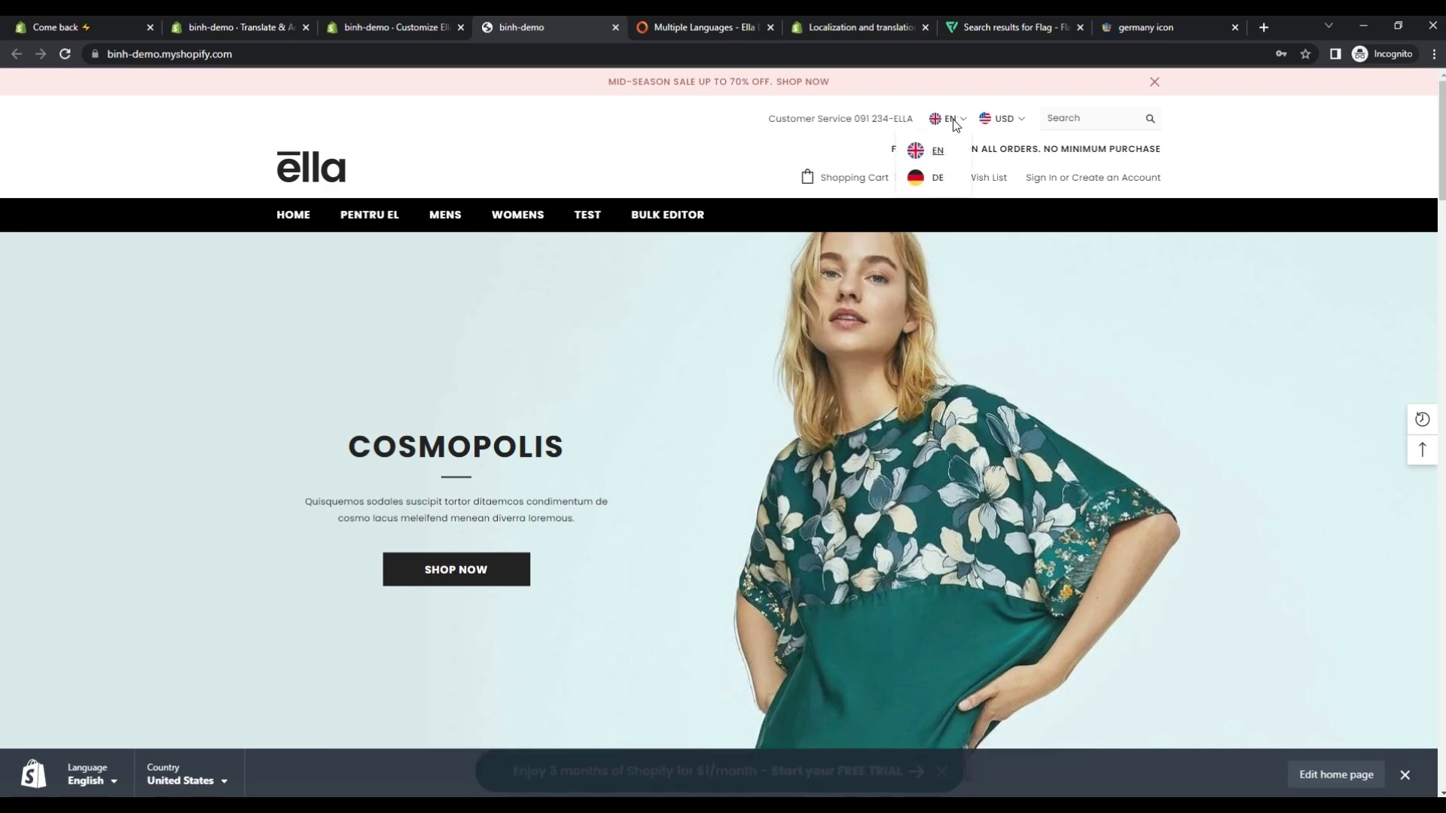
left_click(938, 181)
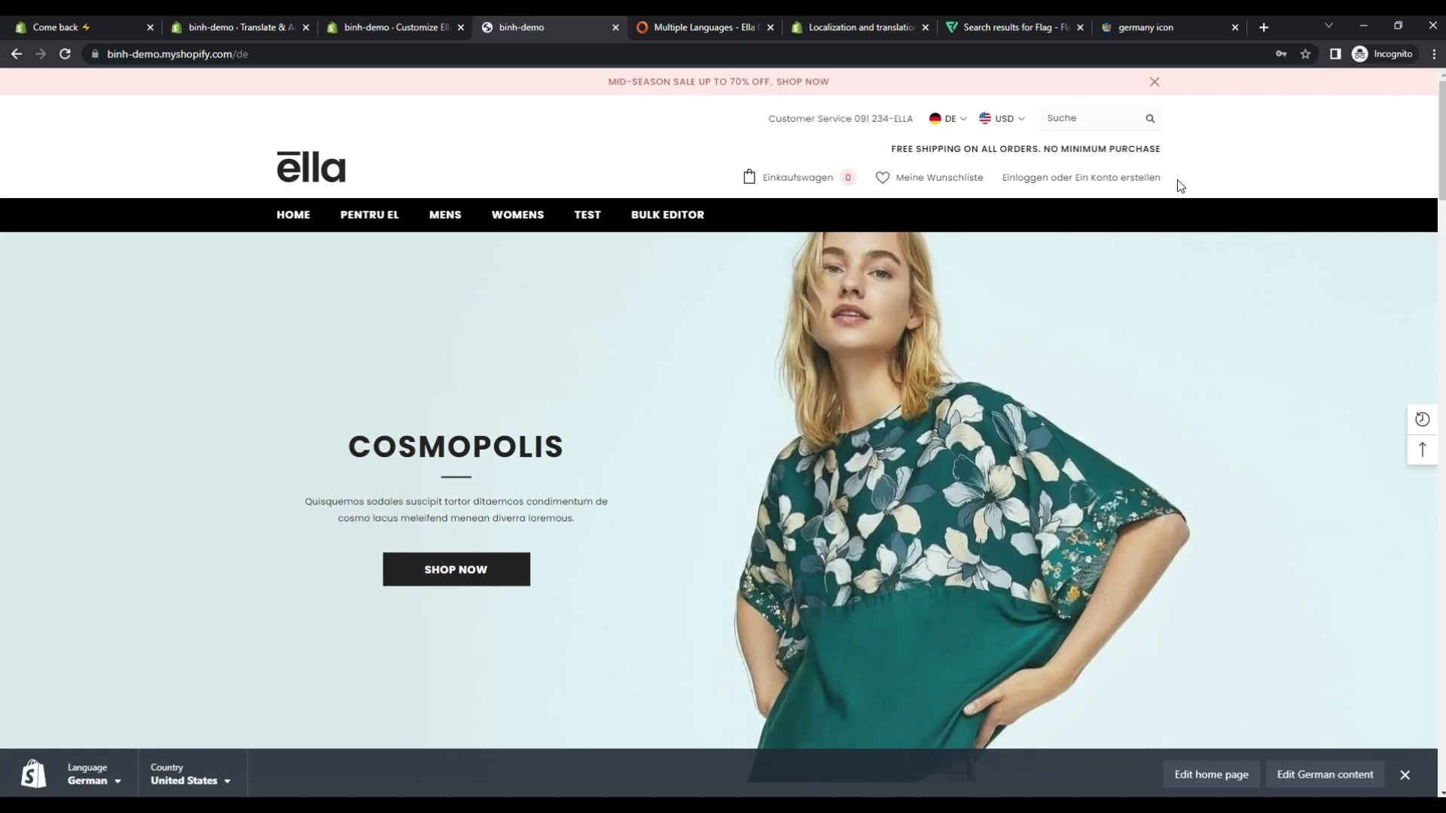
- Inspect the German header text, including the translated sign-in link, Einkaufswagen and Suche
left_click_drag(1177, 178, 1008, 182)
left_click(1208, 173)
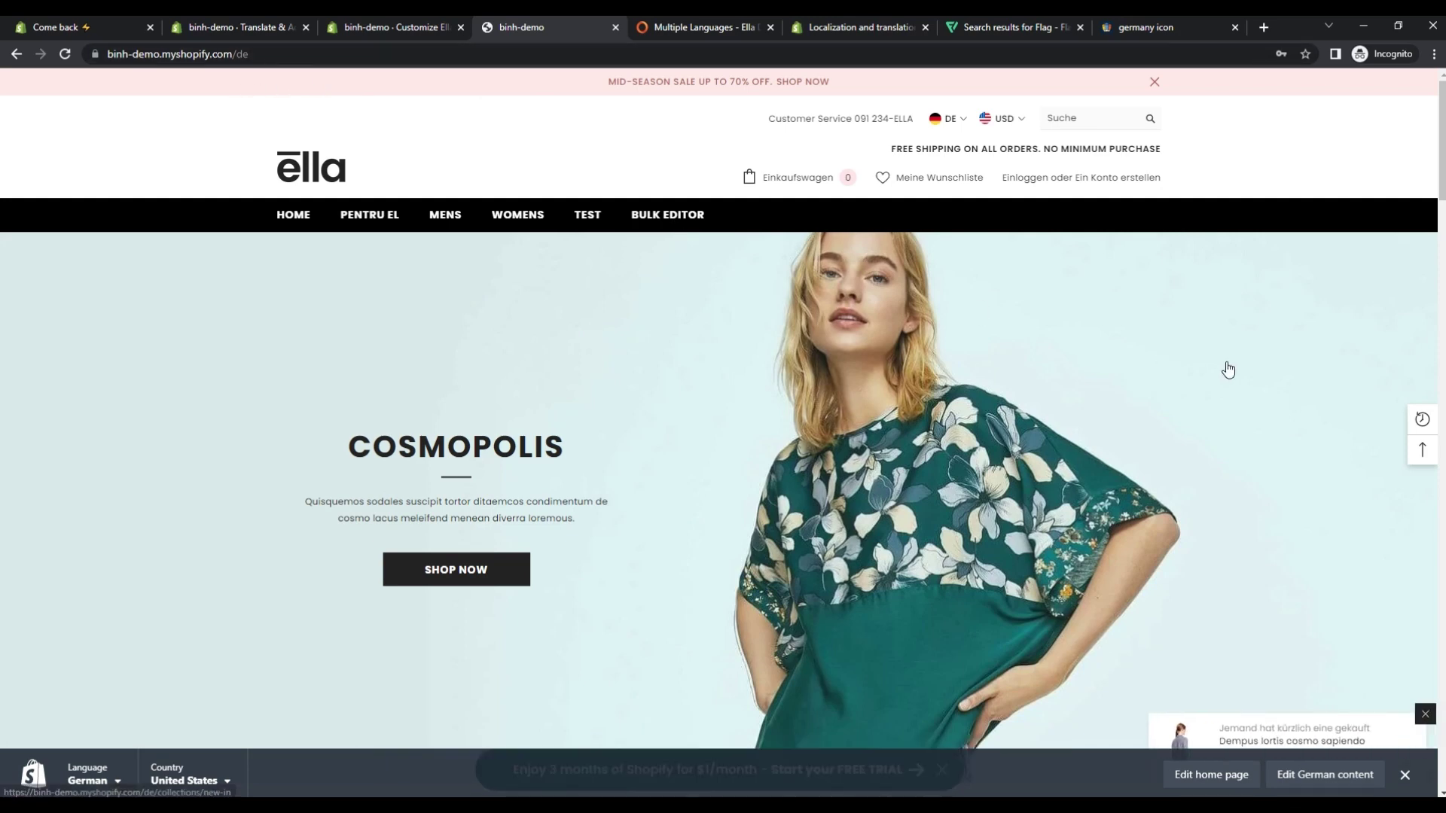
scroll(1273, 377, "down", 1)
scroll(1272, 377, "up", 1)
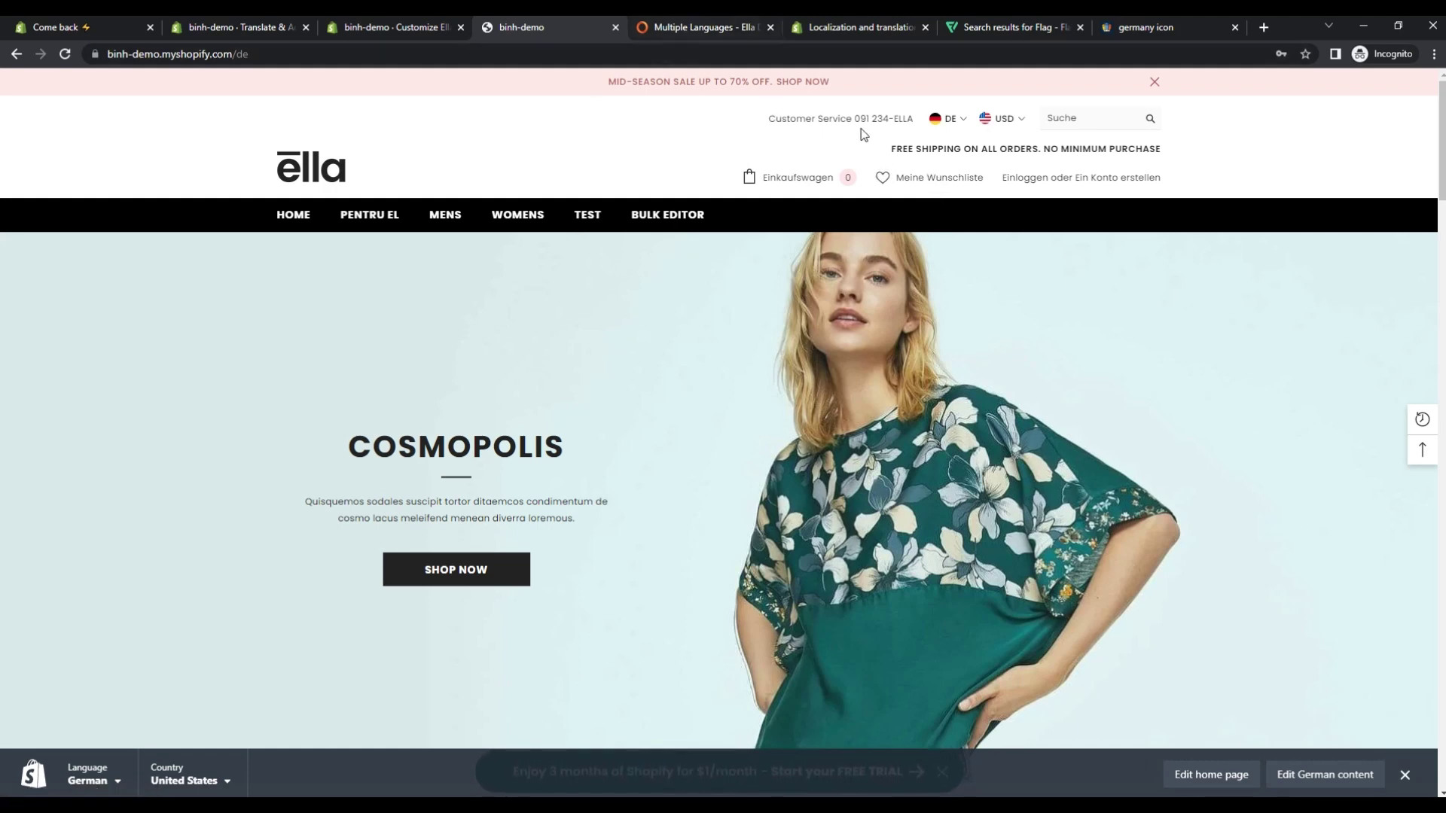
- Scroll the Multiple Languages documentation down to the How to Translate Language section
left_click(730, 31)
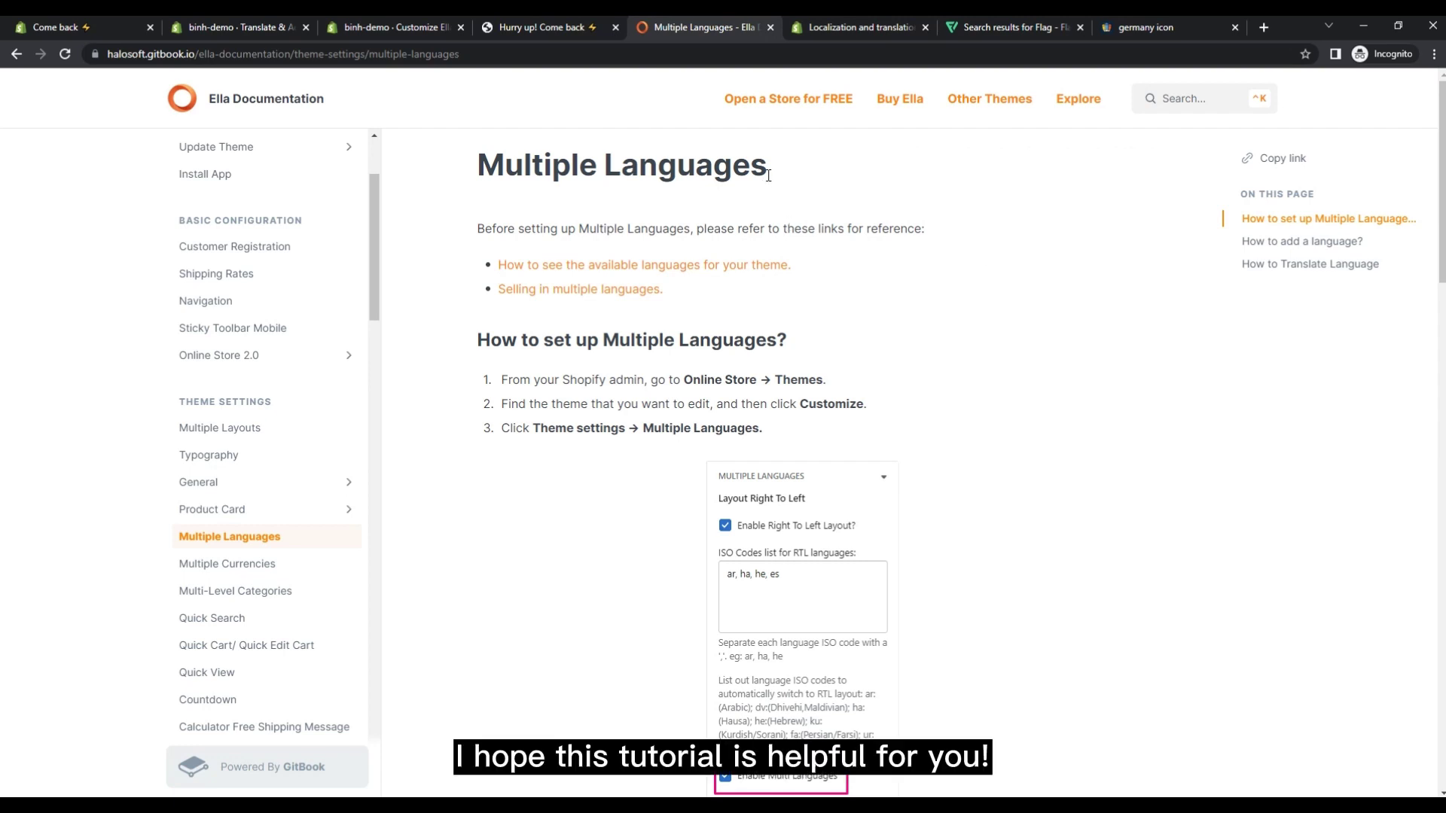
scroll(1055, 415, "down", 6)
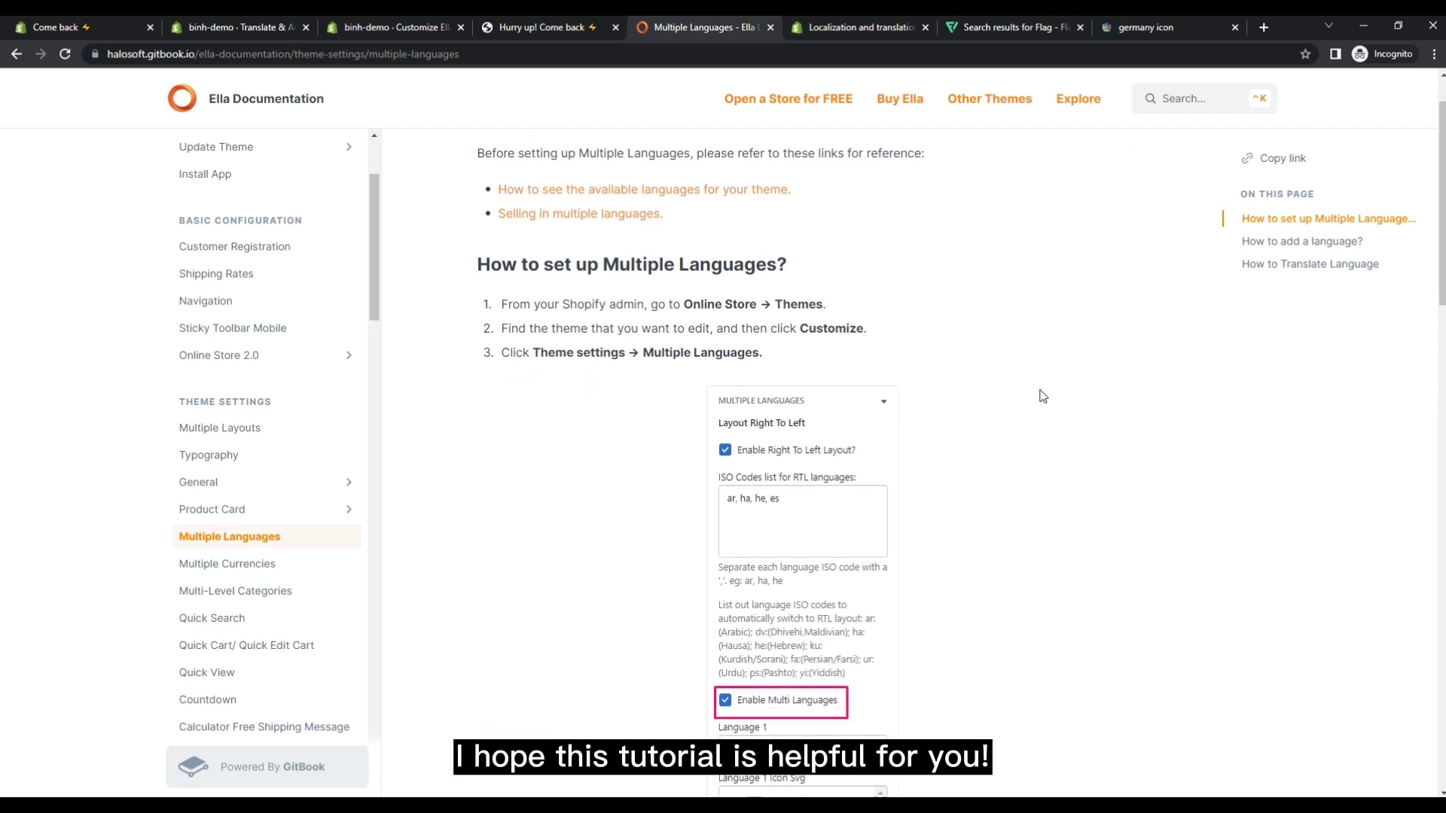
scroll(1063, 419, "down", 10)
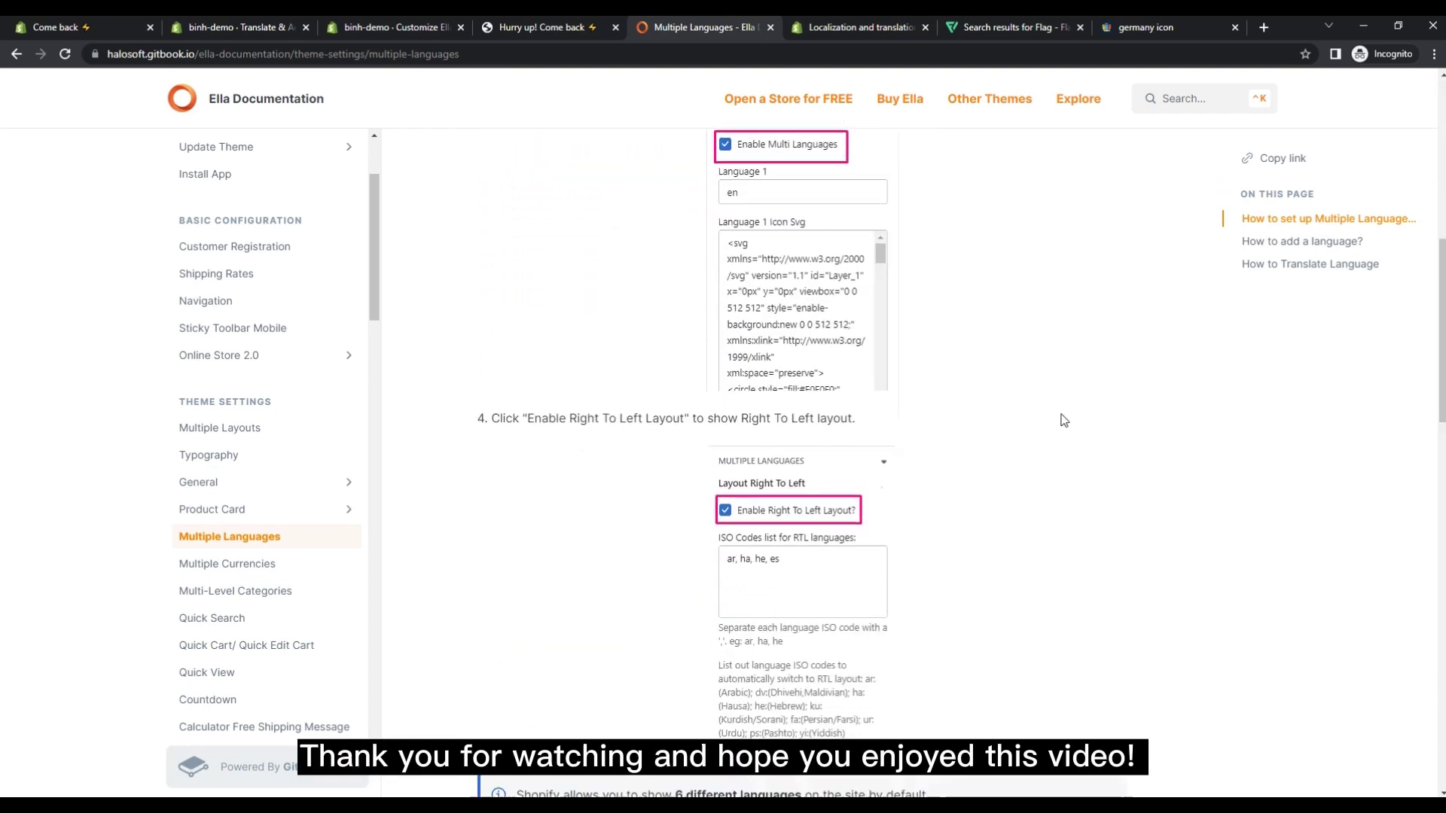
scroll(1065, 418, "down", 5)
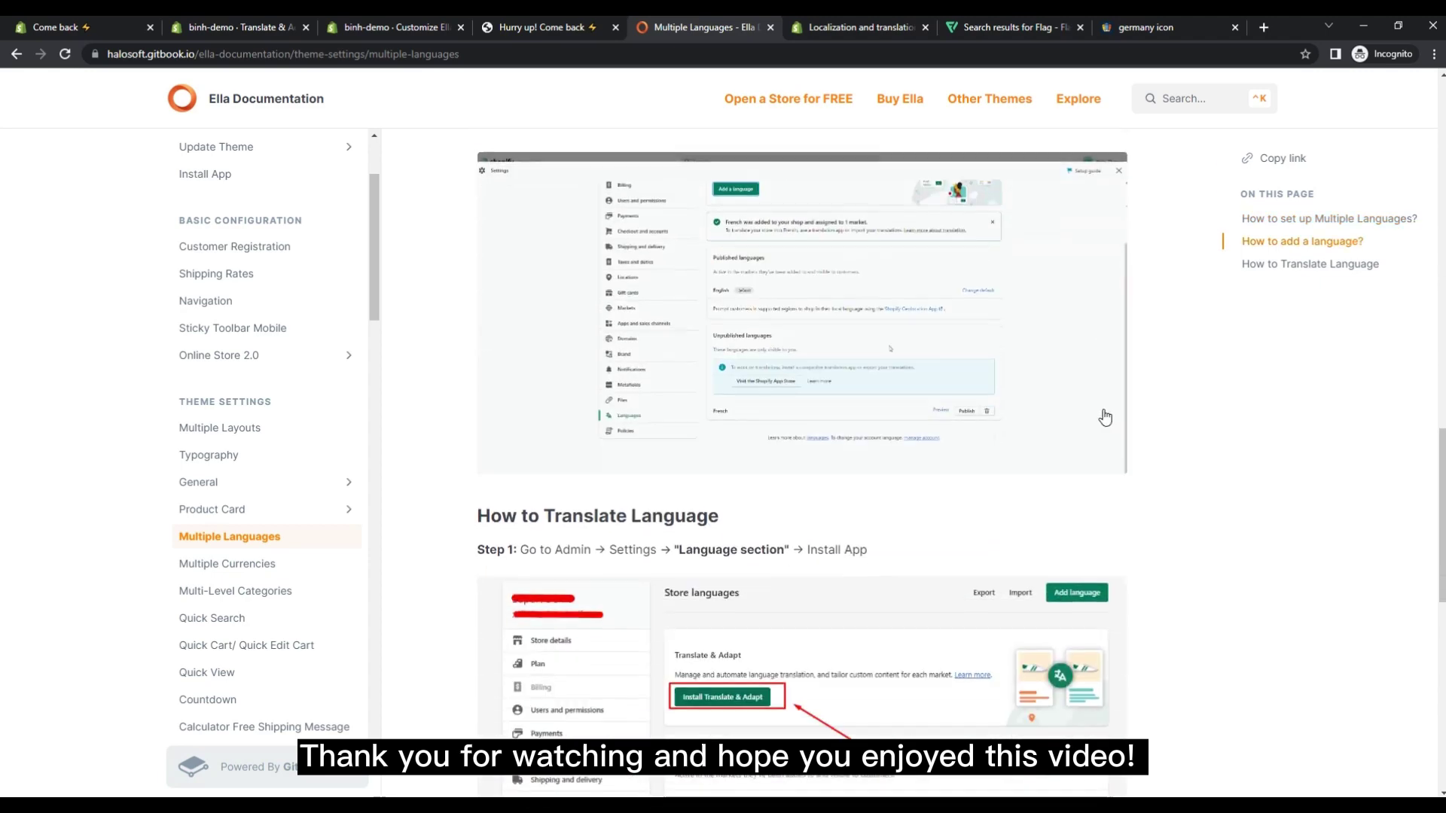
scroll(820, 520, "down", 6)
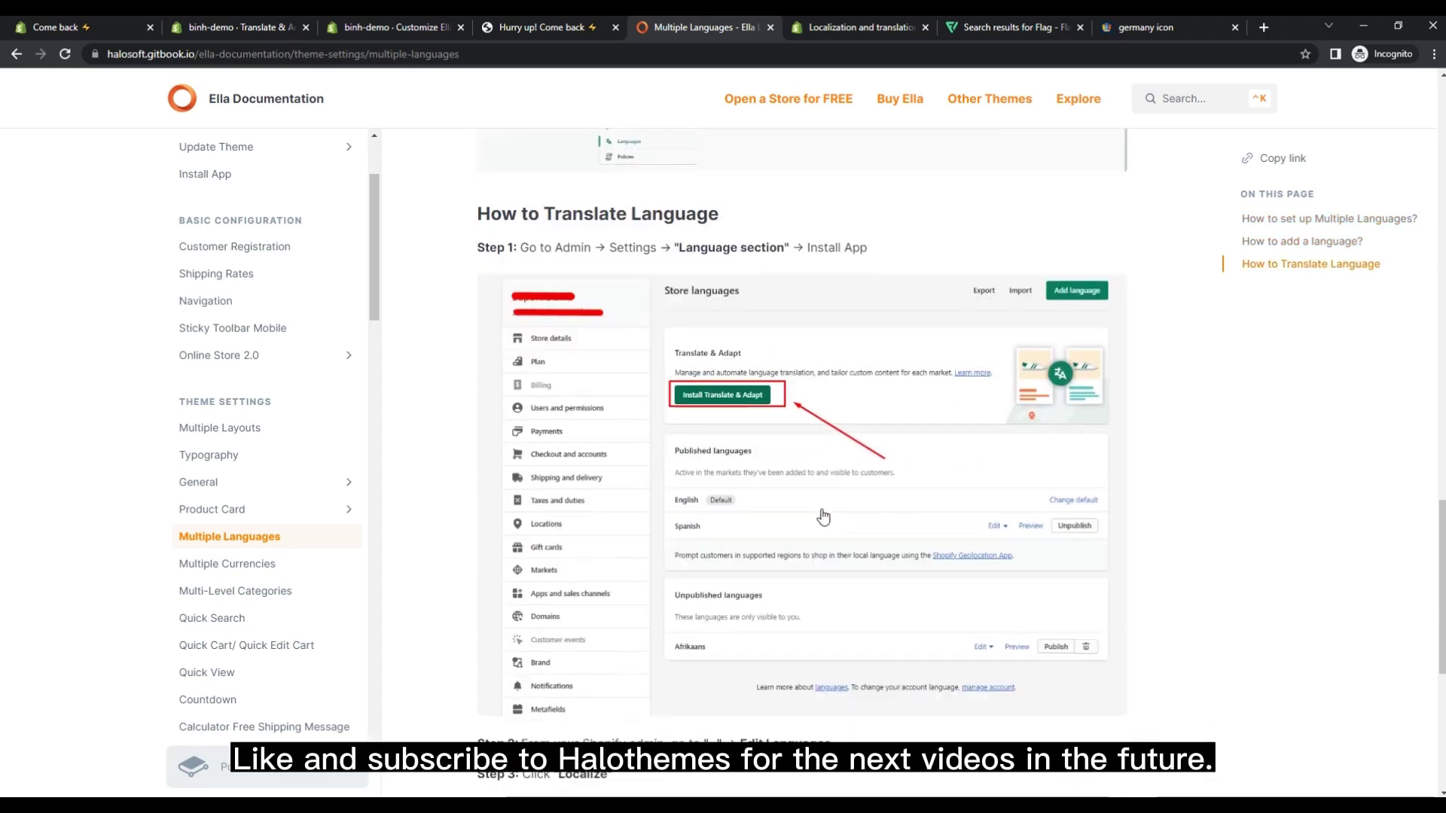